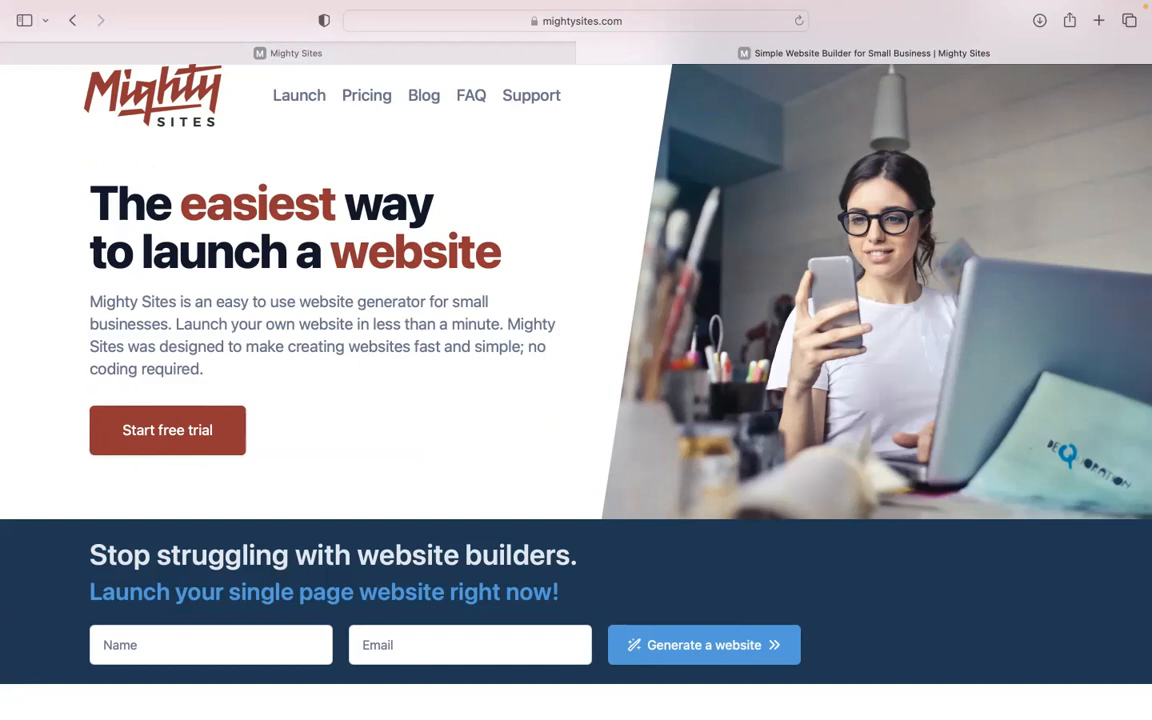
Switch to the app.mightysites.com site builder tab
{"action": "scroll", "coordinate": [576, 360], "scroll_direction": "down", "scroll_amount": 1}
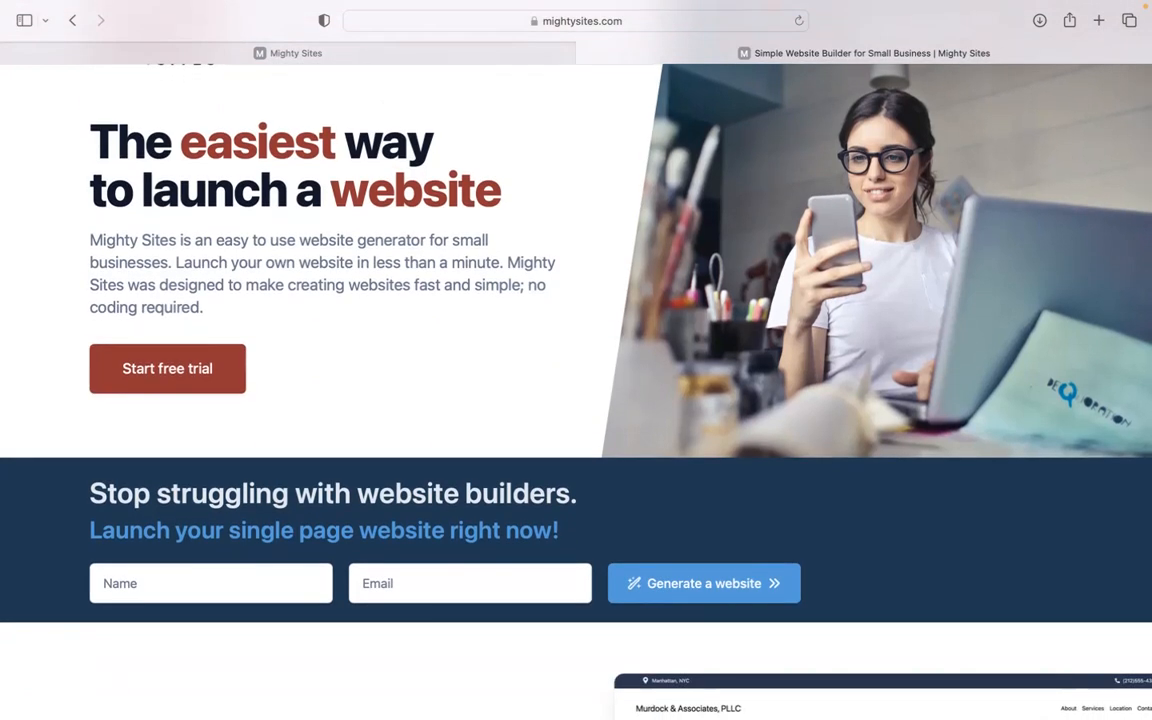
{"action": "scroll", "coordinate": [576, 390], "scroll_direction": "down", "scroll_amount": 3}
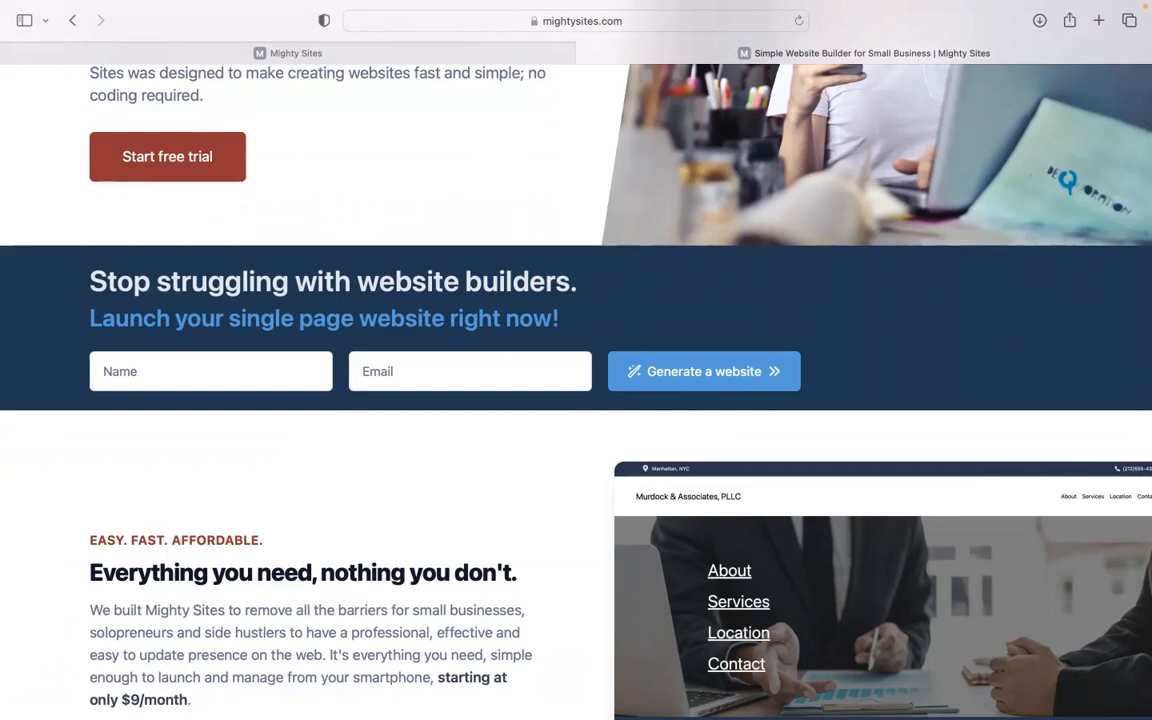
{"action": "scroll", "coordinate": [576, 360], "scroll_direction": "down", "scroll_amount": 5}
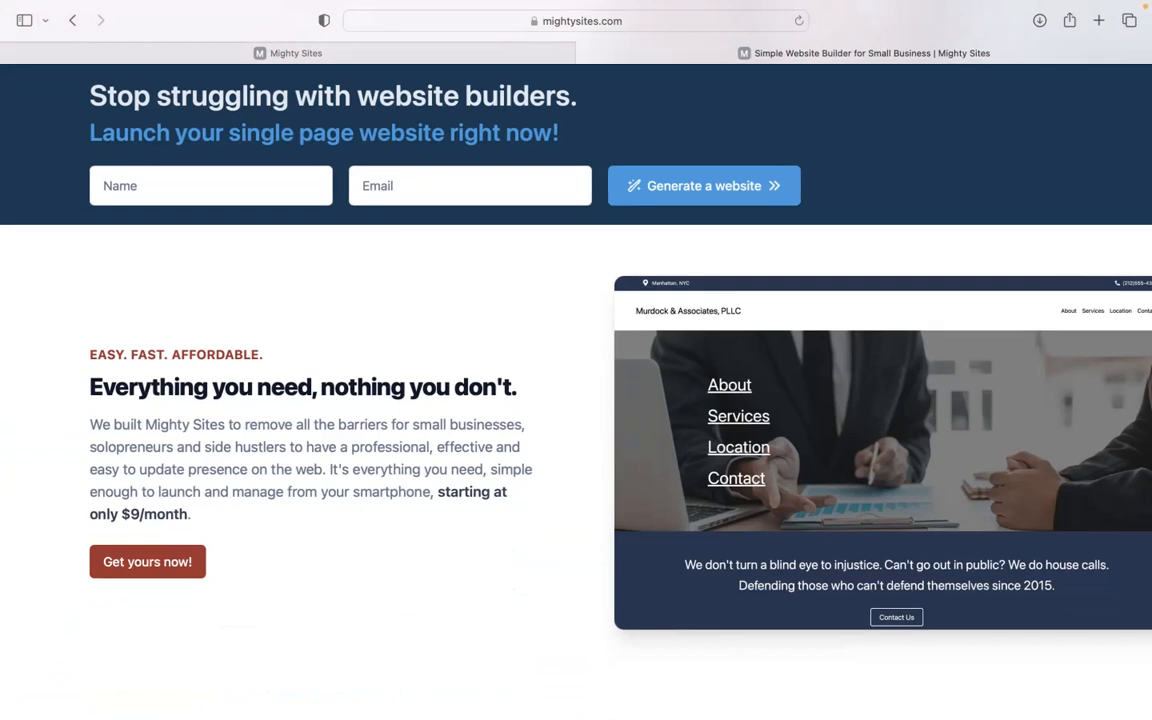
{"action": "scroll", "coordinate": [576, 360], "scroll_direction": "down", "scroll_amount": 2}
{"action": "scroll", "coordinate": [576, 360], "scroll_direction": "down", "scroll_amount": 1}
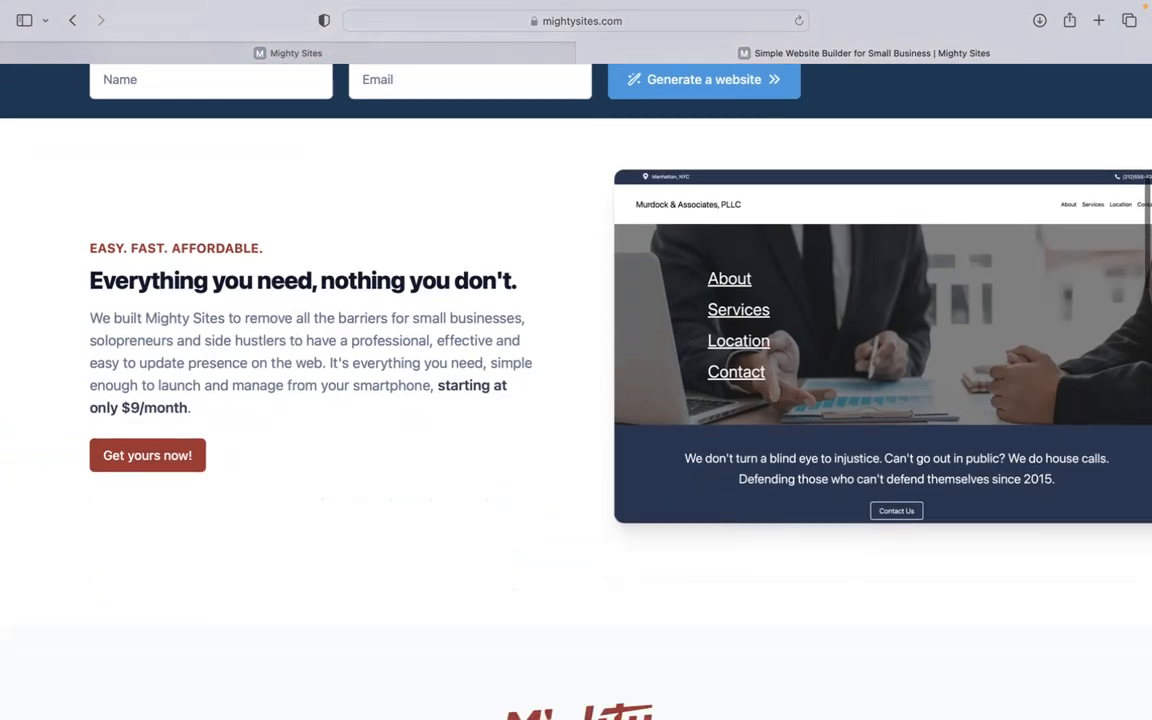
{"action": "scroll", "coordinate": [576, 360], "scroll_direction": "down", "scroll_amount": 1}
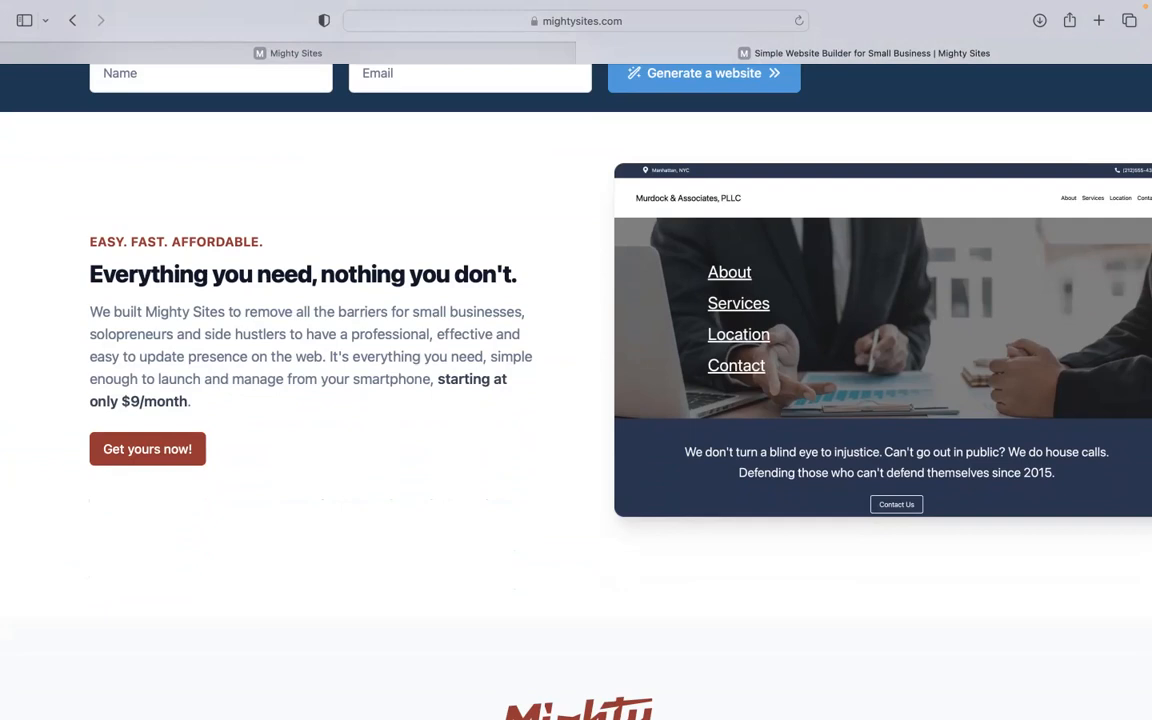
{"action": "scroll", "coordinate": [576, 360], "scroll_direction": "down", "scroll_amount": 3}
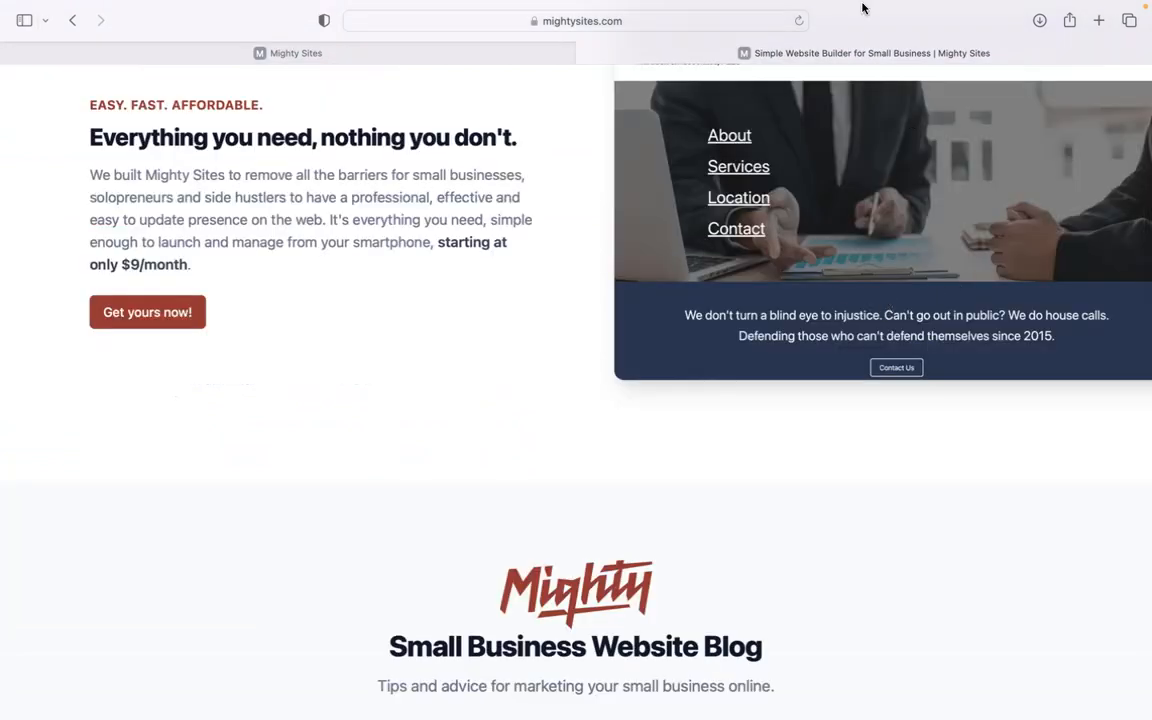
{"action": "scroll", "coordinate": [818, 540], "scroll_direction": "down", "scroll_amount": 5}
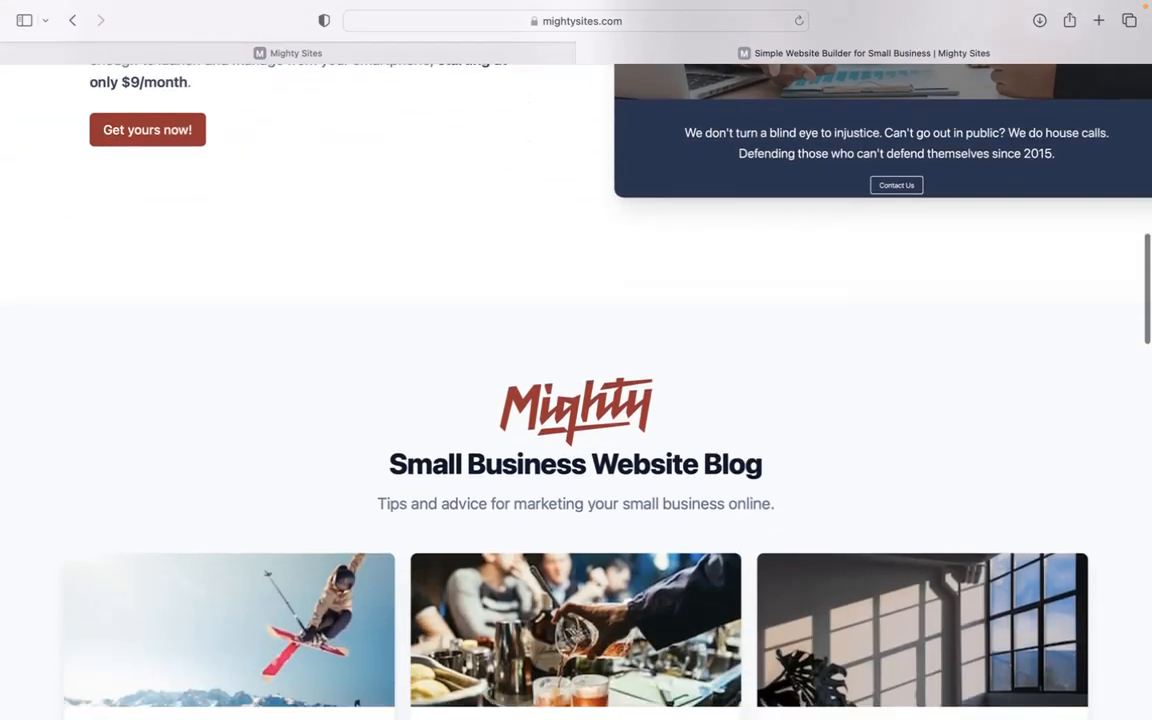
{"action": "scroll", "coordinate": [198, 476], "scroll_direction": "down", "scroll_amount": 15}
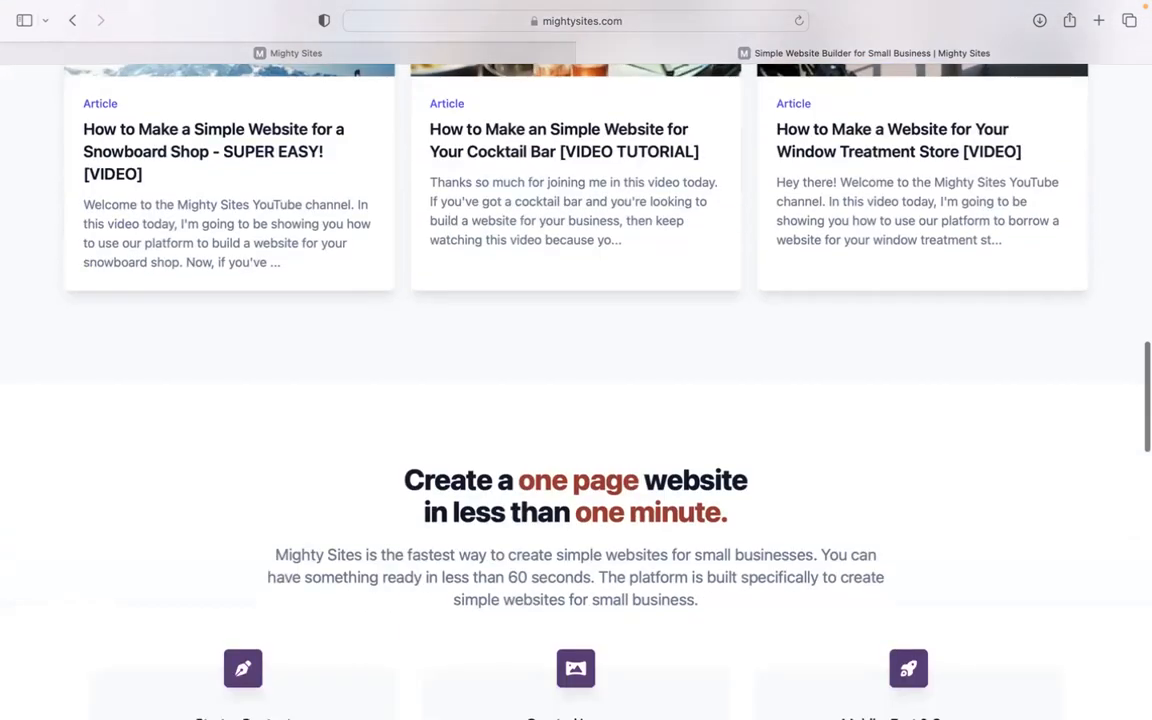
{"action": "left_click", "coordinate": [394, 47]}
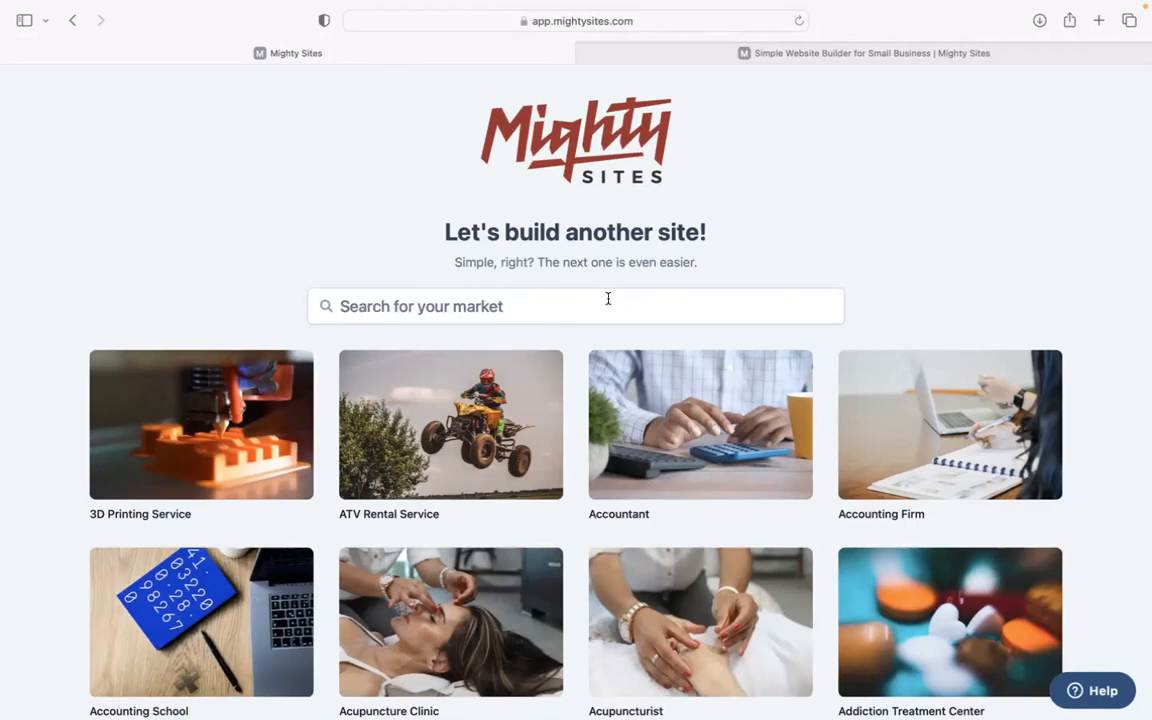
Search the market list for 'art' and pick Artificial Turf Supplier
{"action": "scroll", "coordinate": [273, 190], "scroll_direction": "down", "scroll_amount": 5}
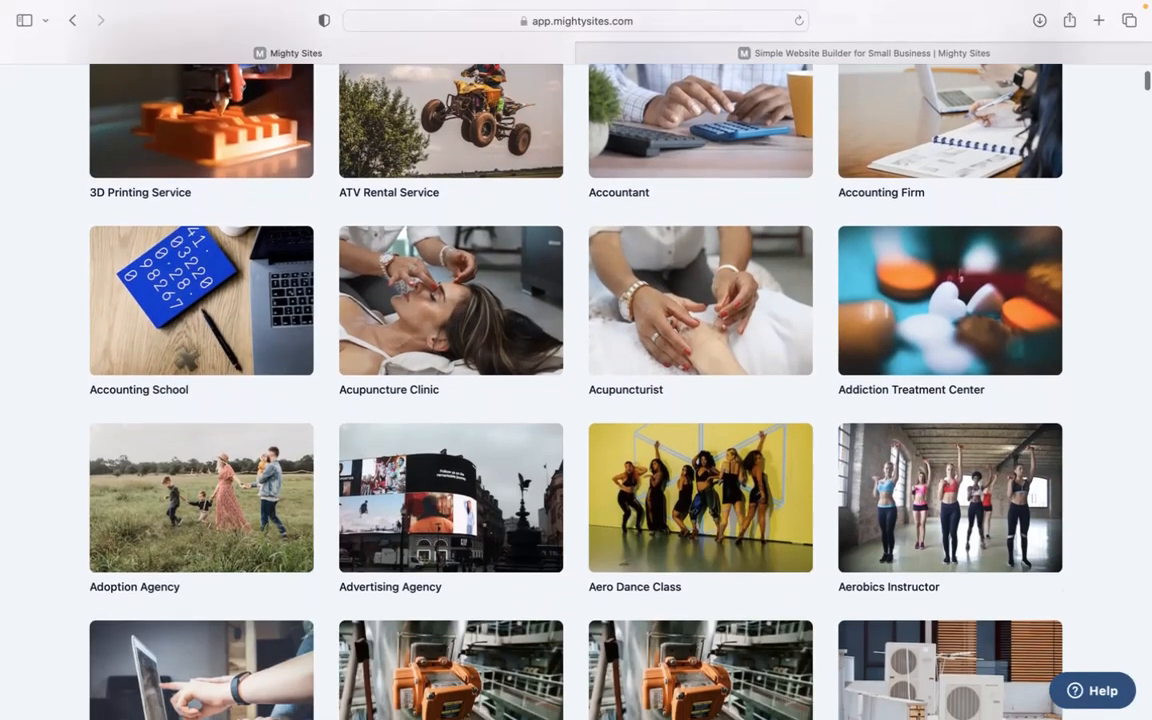
{"action": "scroll", "coordinate": [576, 390], "scroll_direction": "down", "scroll_amount": 10}
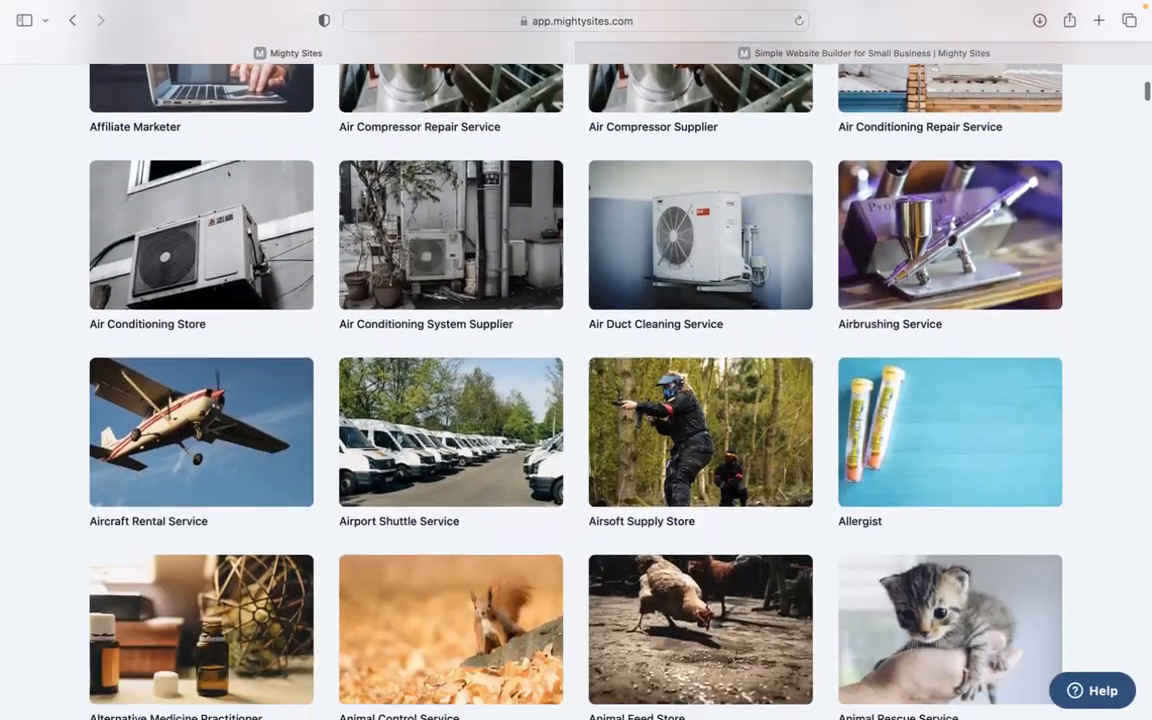
{"action": "scroll", "coordinate": [576, 390], "scroll_direction": "down", "scroll_amount": 9}
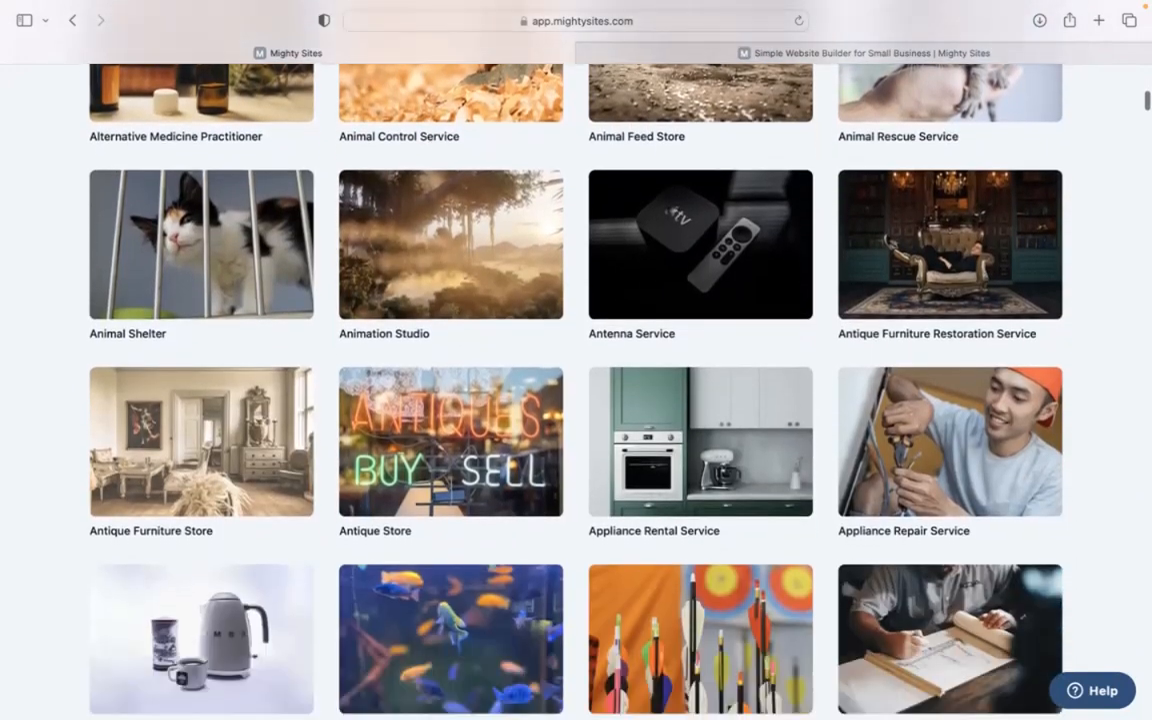
{"action": "scroll", "coordinate": [576, 390], "scroll_direction": "down", "scroll_amount": 5}
{"action": "scroll", "coordinate": [576, 390], "scroll_direction": "up", "scroll_amount": 10}
{"action": "scroll", "coordinate": [397, 331], "scroll_direction": "up", "scroll_amount": 20}
{"action": "left_click", "coordinate": [360, 305]}
{"action": "type", "text": "artif"}
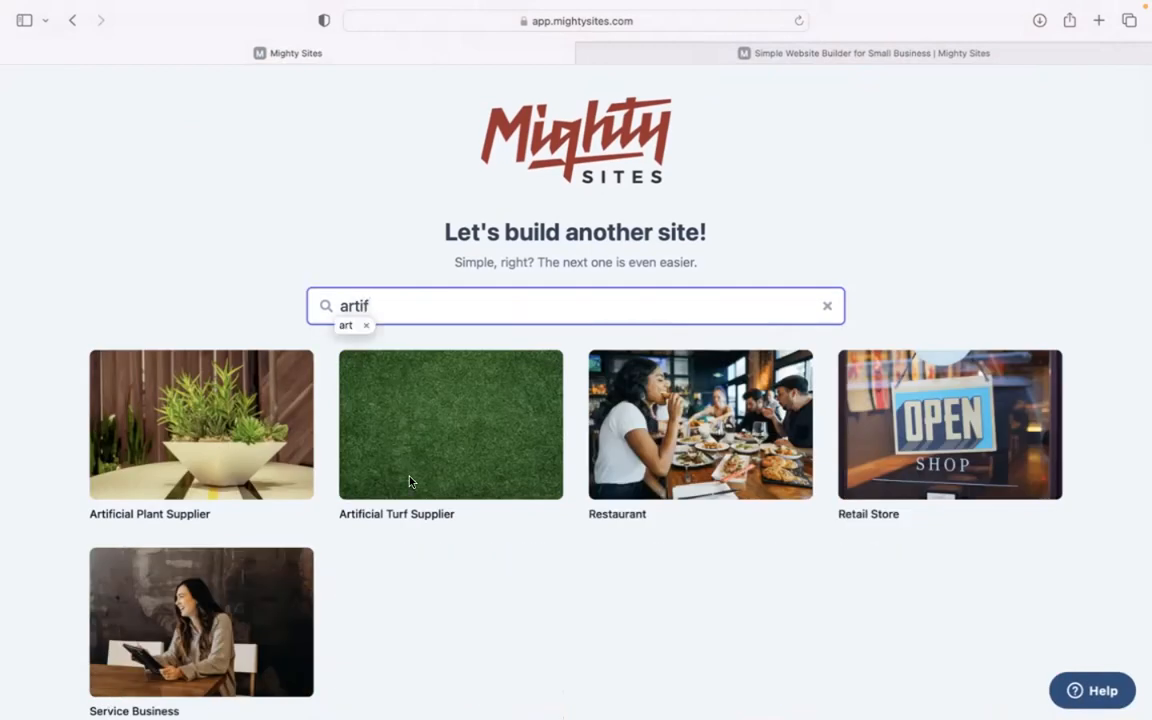
{"action": "key", "text": "BackSpace"}
{"action": "key", "text": "BackSpace"}
{"action": "left_click", "coordinate": [463, 607]}
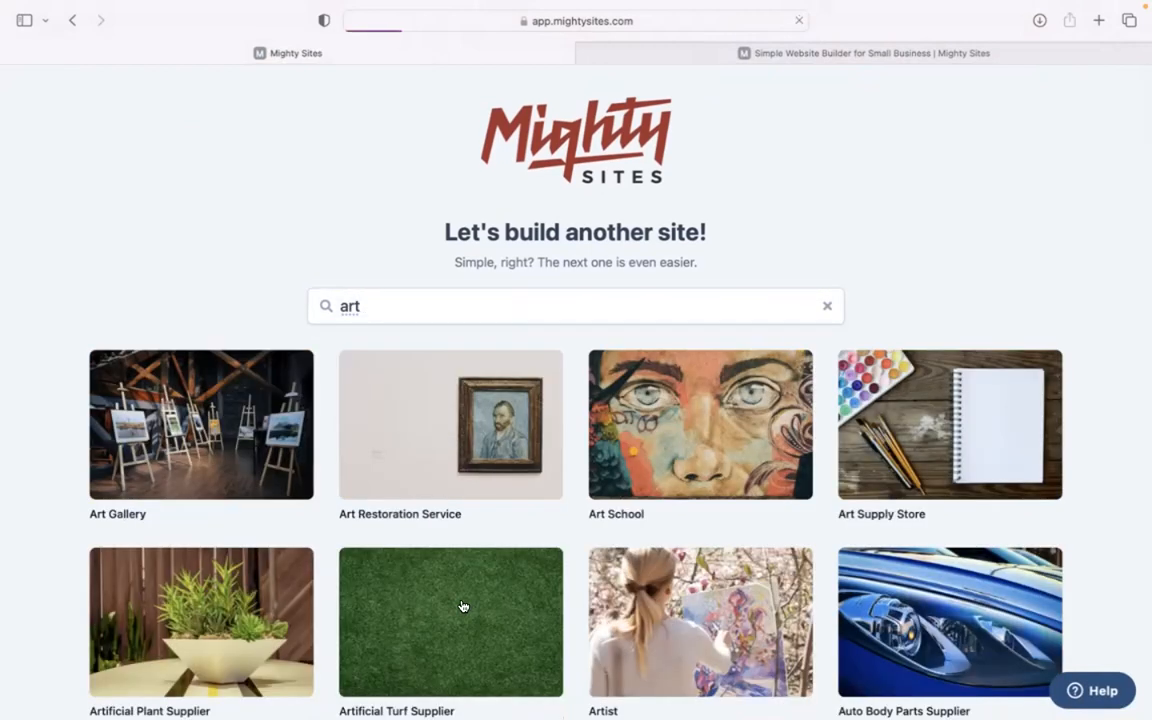
Return to the market search, search 'artificial' and choose Artificial Turf Supplier again
{"action": "left_click", "coordinate": [72, 20]}
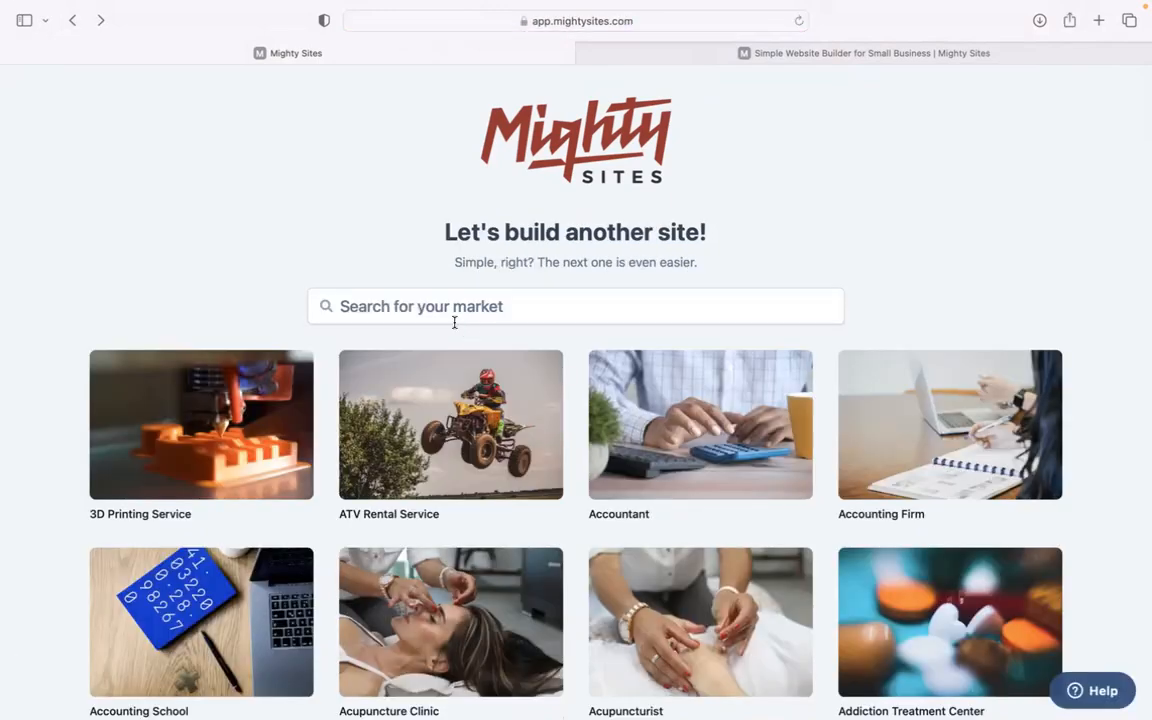
{"action": "left_click", "coordinate": [455, 318]}
{"action": "type", "text": "artifi"}
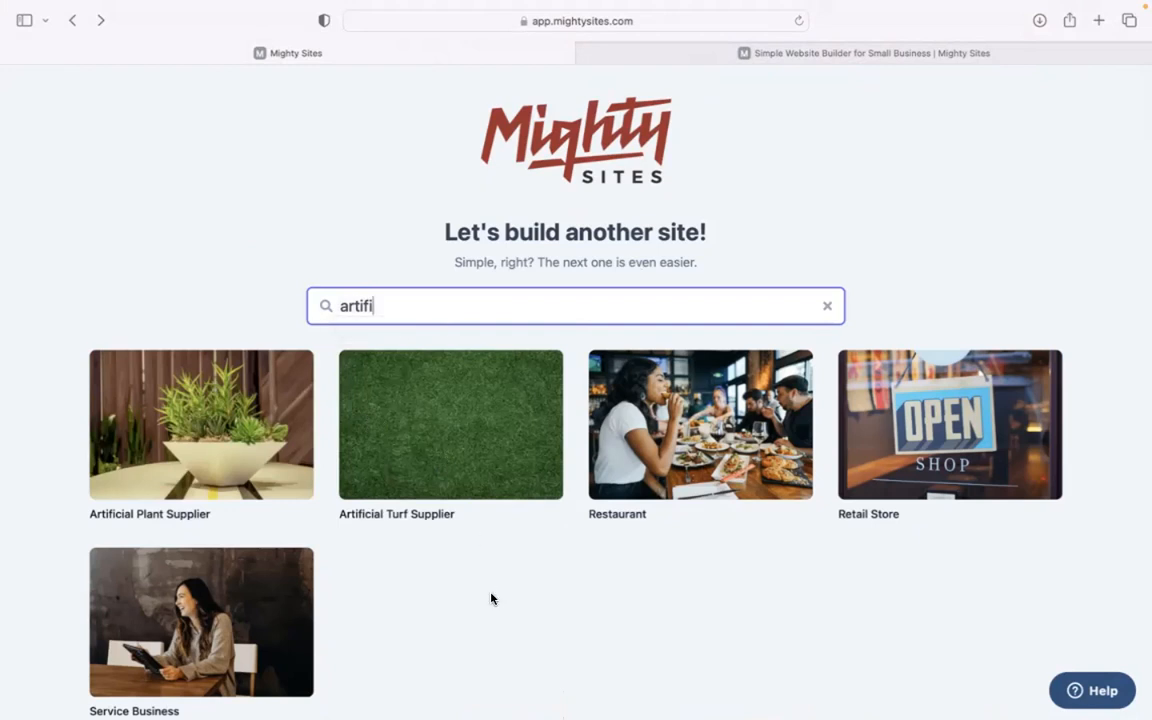
{"action": "type", "text": "cial"}
{"action": "left_click", "coordinate": [450, 455]}
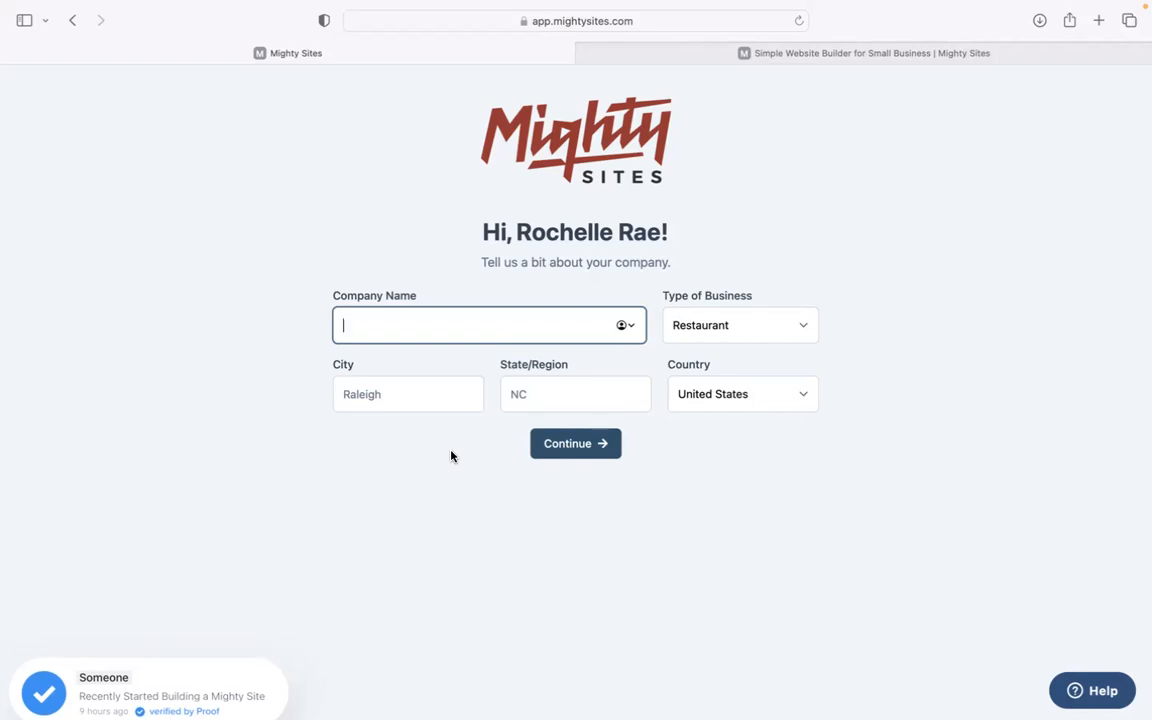
Enter Lawns r Us, city Denver, state Colorado, business type Service, and submit
{"action": "type", "text": "Lawns r Us"}
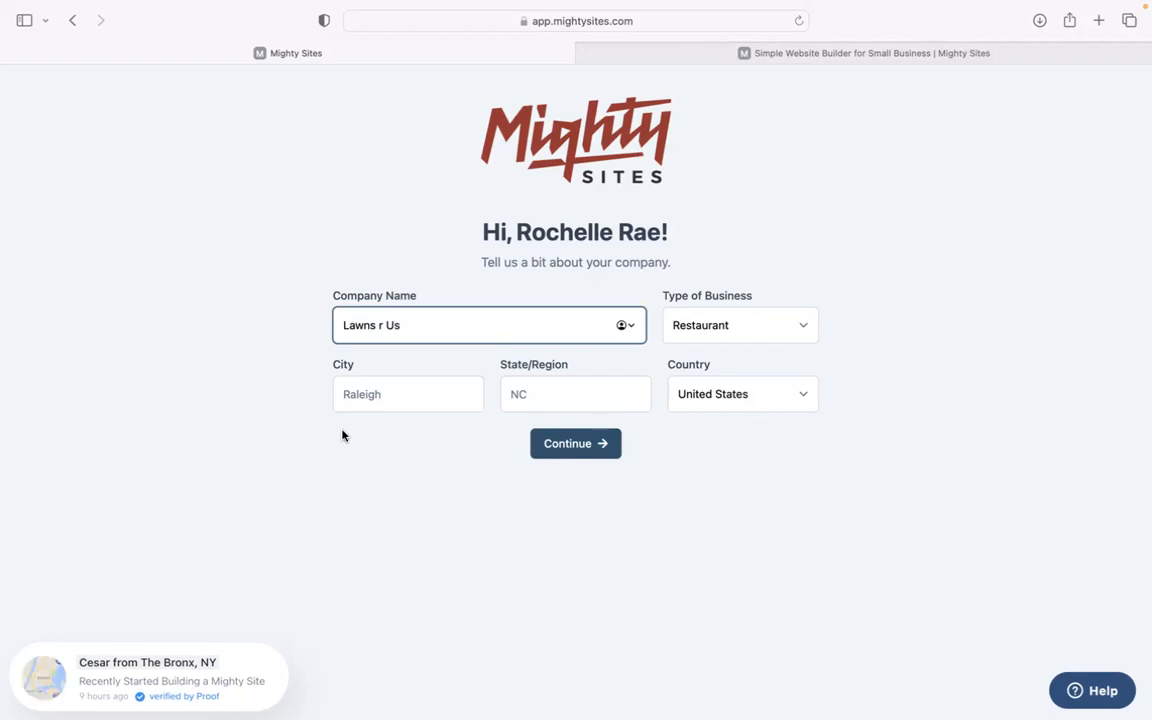
{"action": "left_click", "coordinate": [422, 384]}
{"action": "type", "text": "Denver"}
{"action": "left_click", "coordinate": [524, 394]}
{"action": "type", "text": "Colorado"}
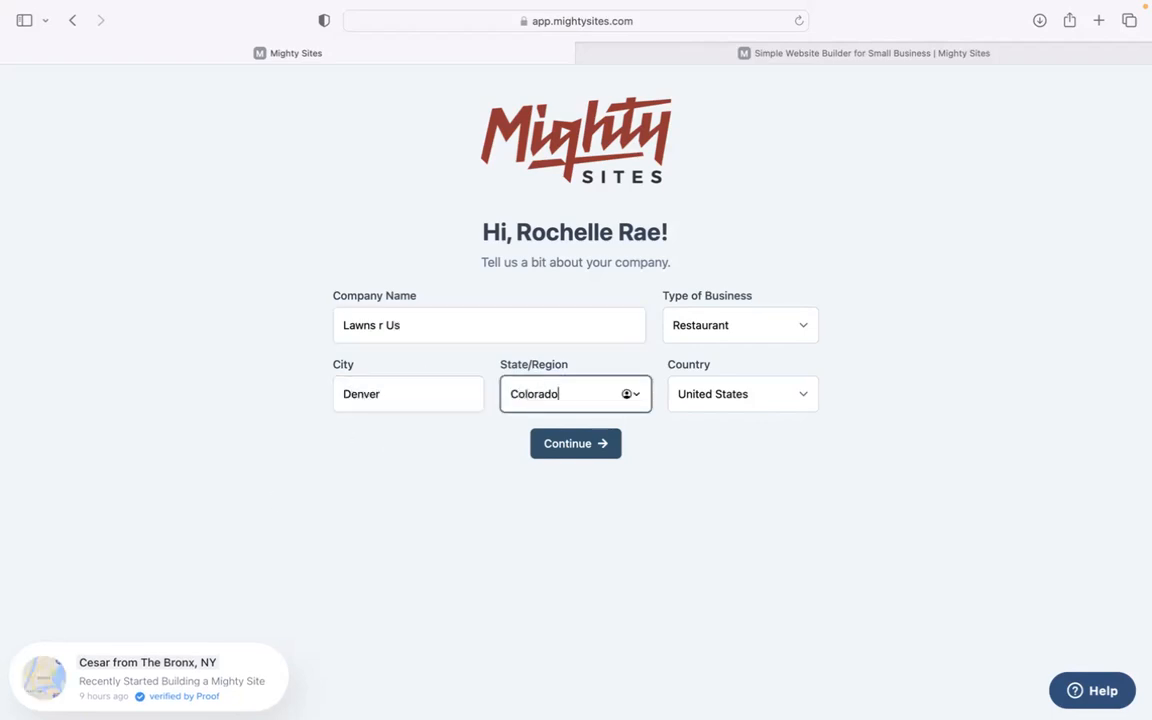
{"action": "left_click", "coordinate": [715, 329]}
{"action": "left_click", "coordinate": [722, 357]}
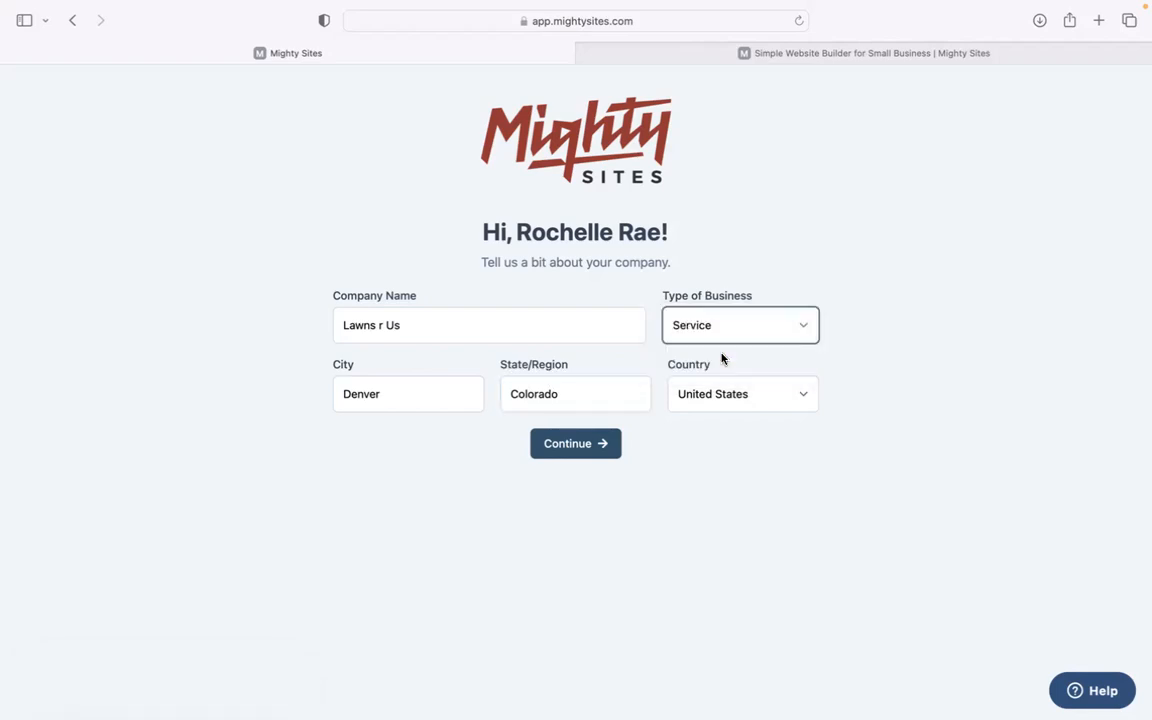
{"action": "left_click", "coordinate": [598, 443]}
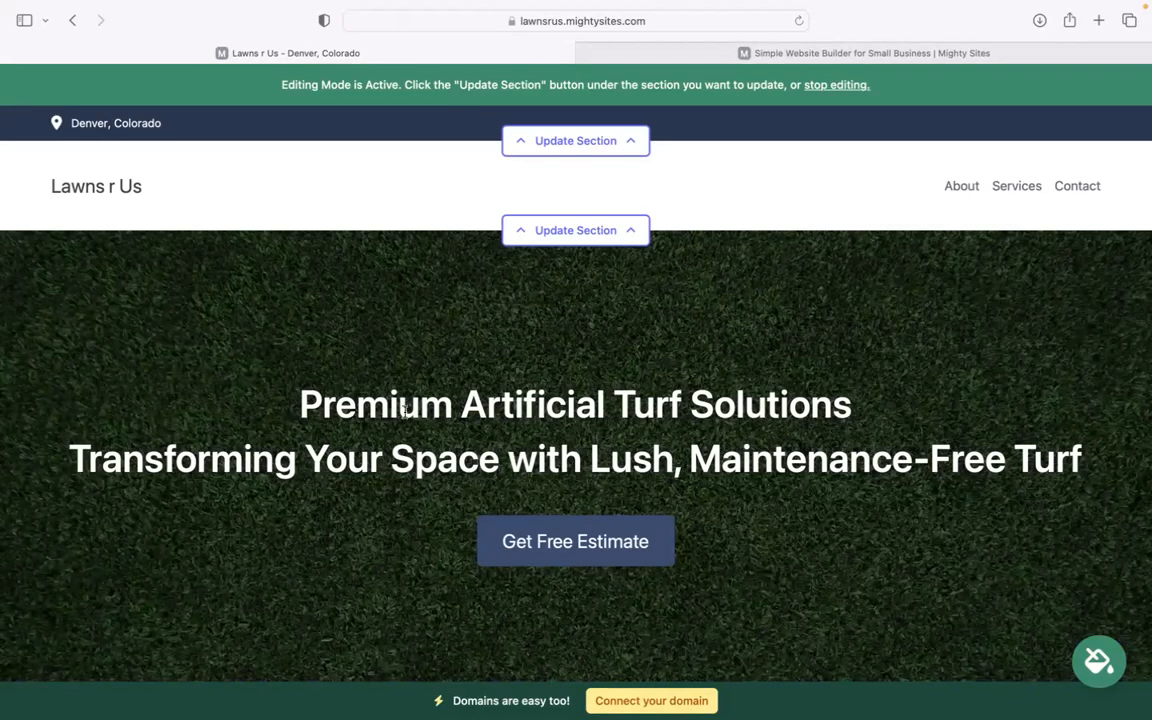
{"action": "left_click_drag", "start_coordinate": [298, 391], "coordinate": [1130, 496]}
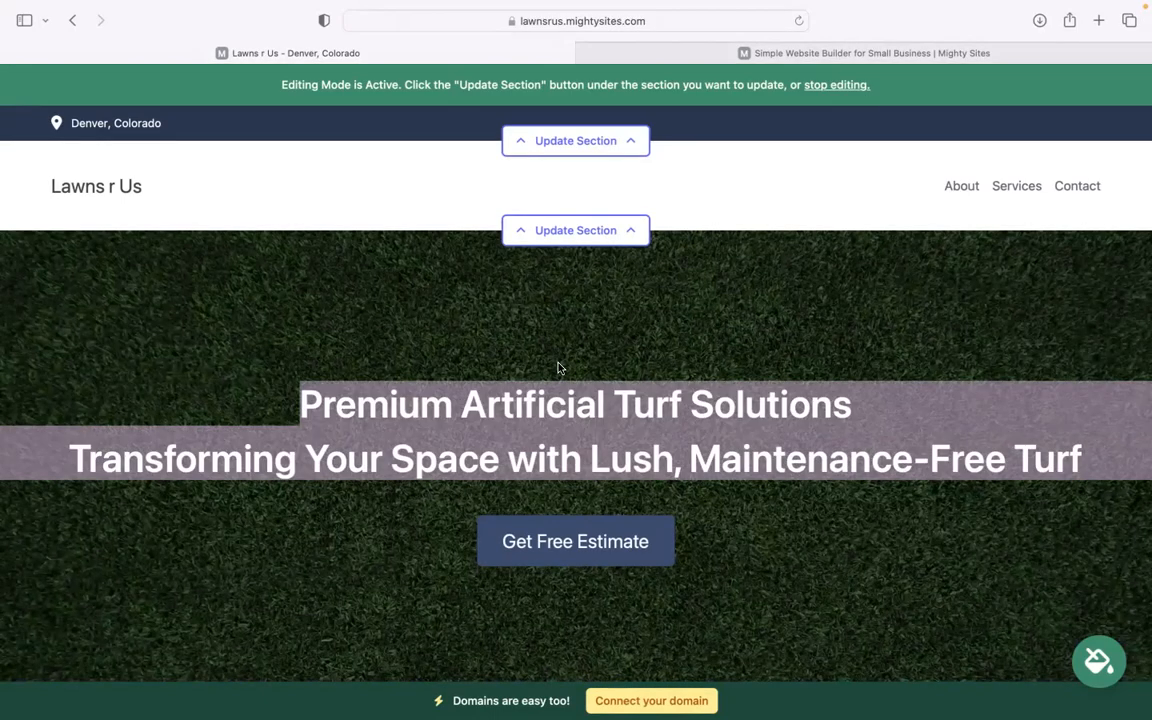
{"action": "left_click", "coordinate": [500, 352]}
{"action": "scroll", "coordinate": [500, 352], "scroll_direction": "down", "scroll_amount": 2}
{"action": "scroll", "coordinate": [491, 342], "scroll_direction": "down", "scroll_amount": 5}
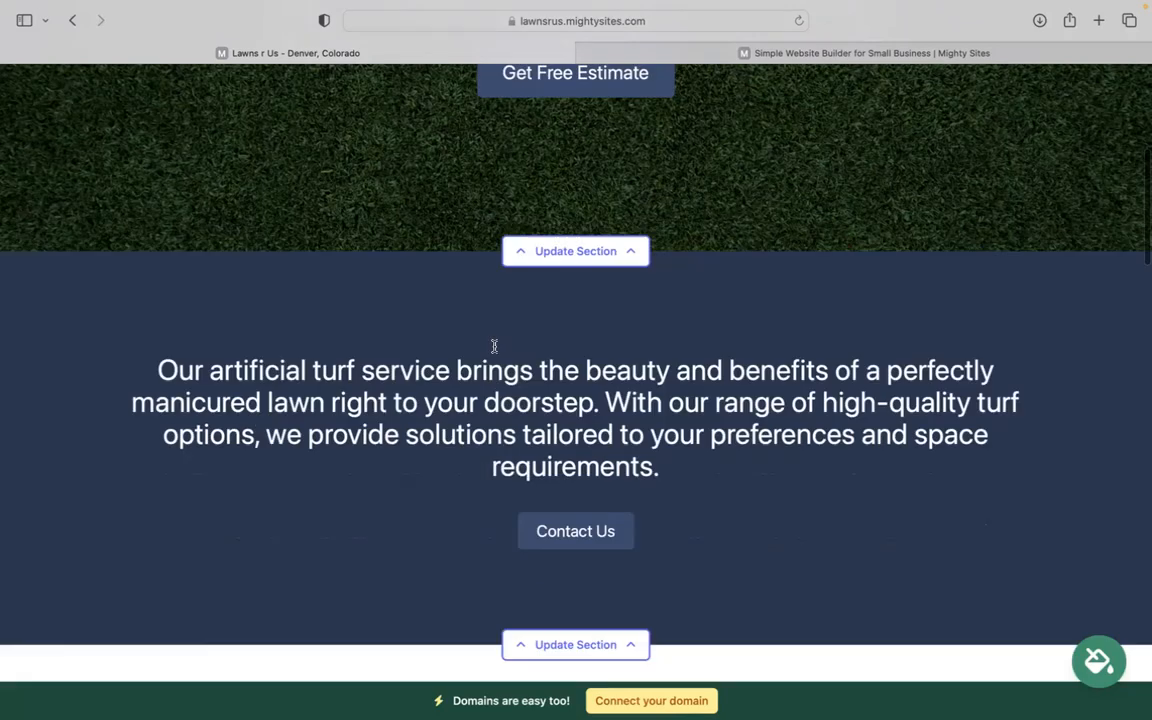
{"action": "left_click_drag", "start_coordinate": [141, 360], "coordinate": [743, 486]}
{"action": "left_click", "coordinate": [743, 486]}
{"action": "scroll", "coordinate": [576, 400], "scroll_direction": "down", "scroll_amount": 6}
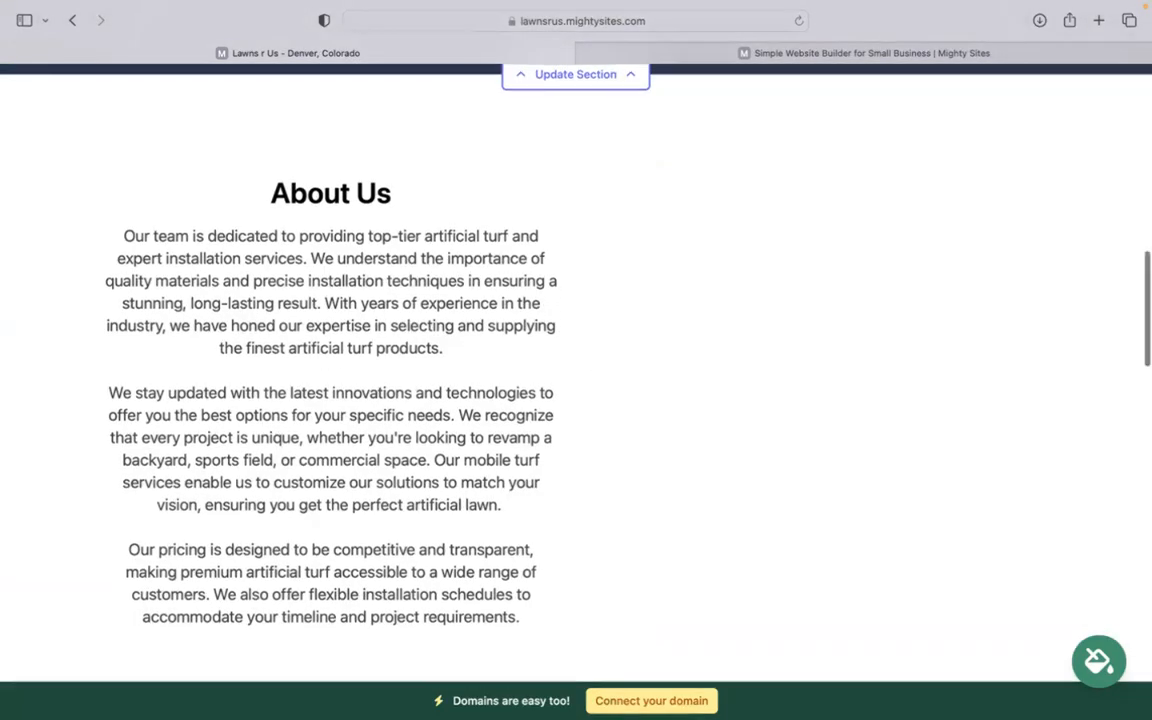
{"action": "scroll", "coordinate": [594, 363], "scroll_direction": "up", "scroll_amount": 5}
{"action": "scroll", "coordinate": [576, 340], "scroll_direction": "up", "scroll_amount": 2}
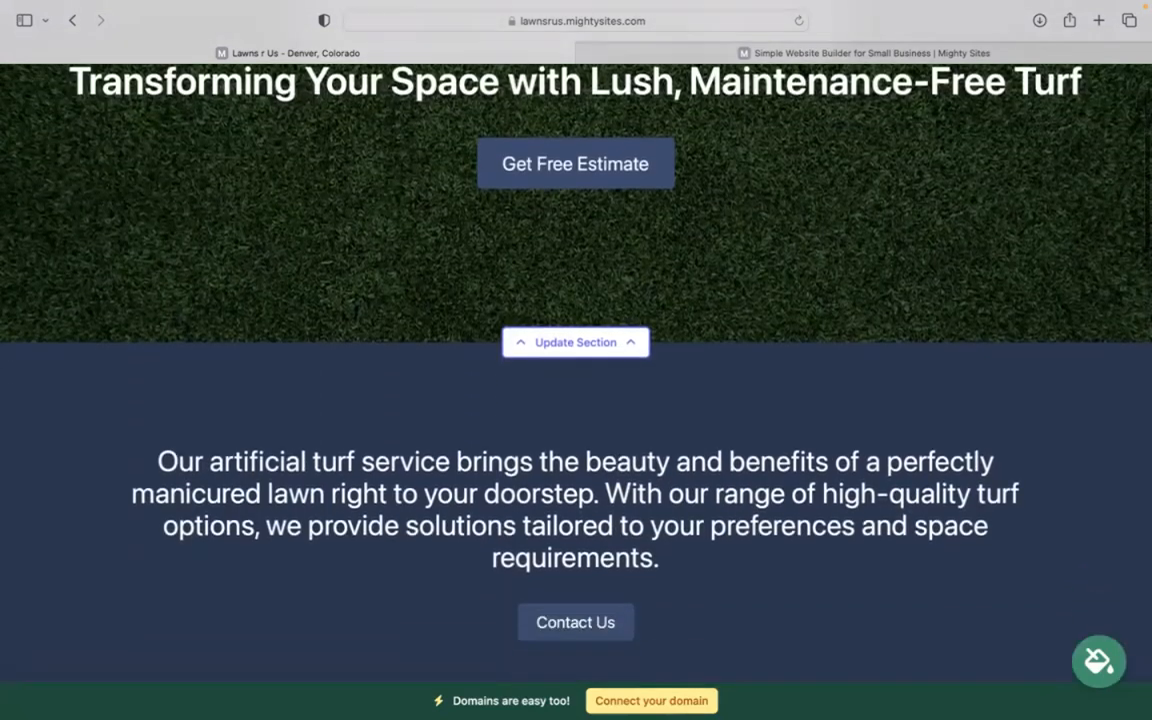
{"action": "scroll", "coordinate": [576, 340], "scroll_direction": "down", "scroll_amount": 3}
{"action": "scroll", "coordinate": [576, 360], "scroll_direction": "down", "scroll_amount": 3}
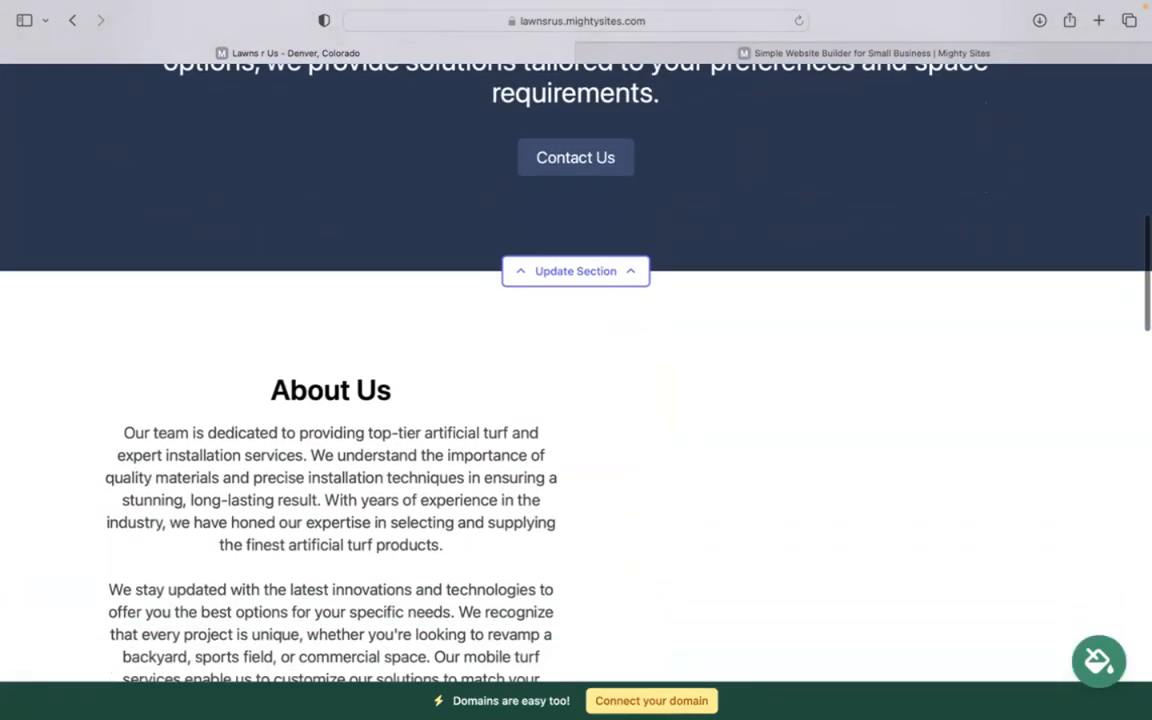
{"action": "scroll", "coordinate": [576, 360], "scroll_direction": "down", "scroll_amount": 3}
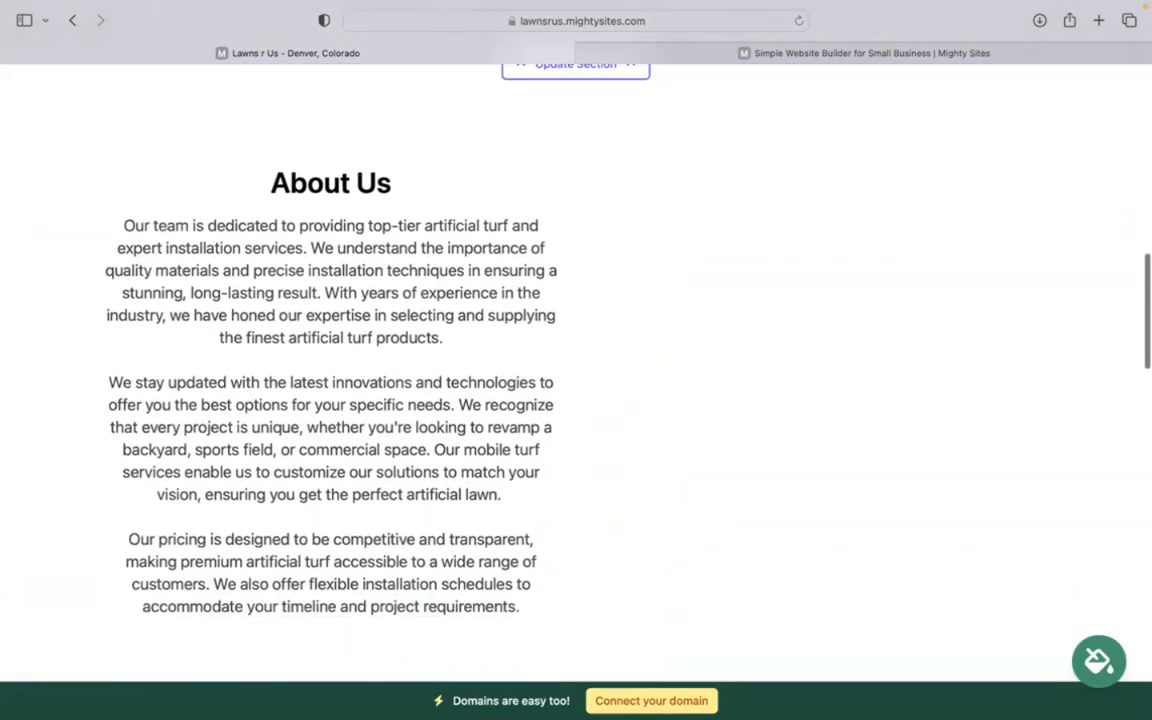
{"action": "scroll", "coordinate": [576, 360], "scroll_direction": "down", "scroll_amount": 10}
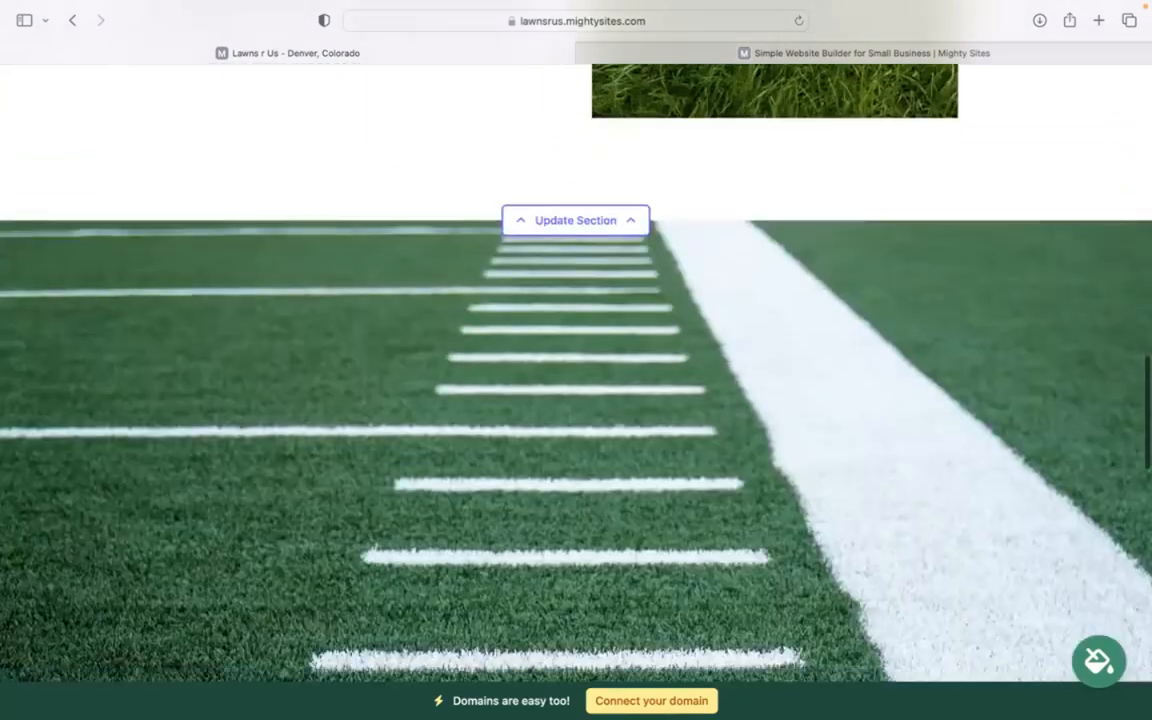
{"action": "scroll", "coordinate": [576, 360], "scroll_direction": "up", "scroll_amount": 1}
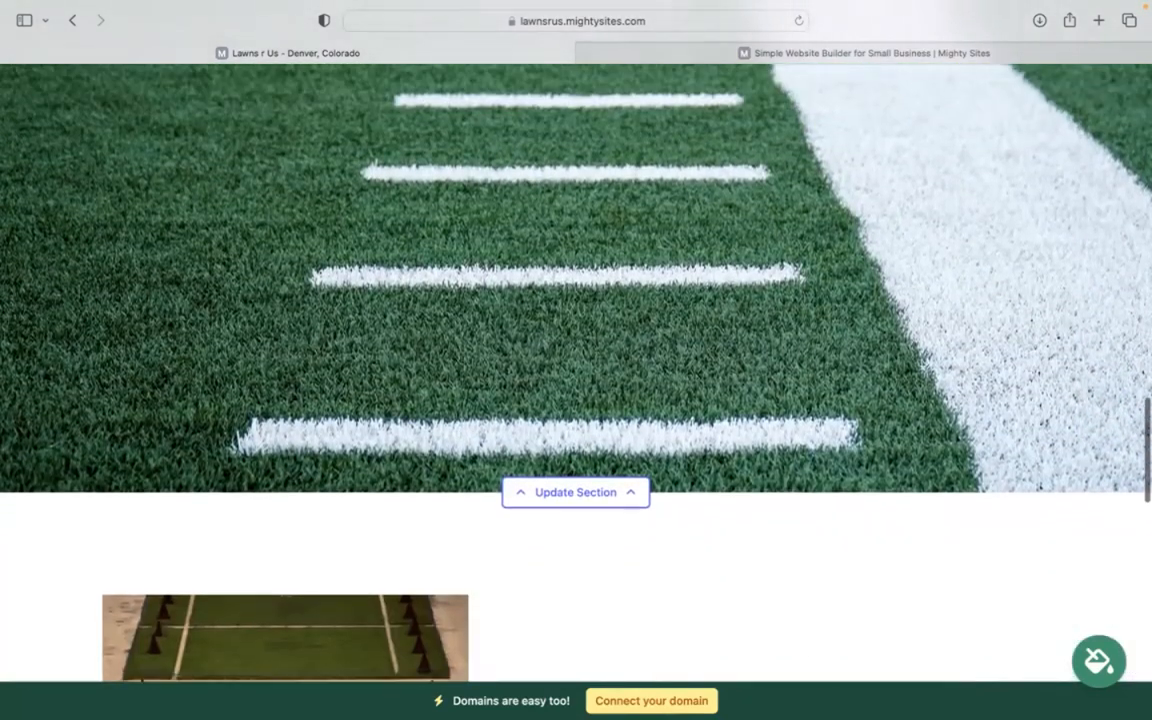
{"action": "scroll", "coordinate": [576, 360], "scroll_direction": "down", "scroll_amount": 4}
{"action": "scroll", "coordinate": [576, 360], "scroll_direction": "down", "scroll_amount": 1}
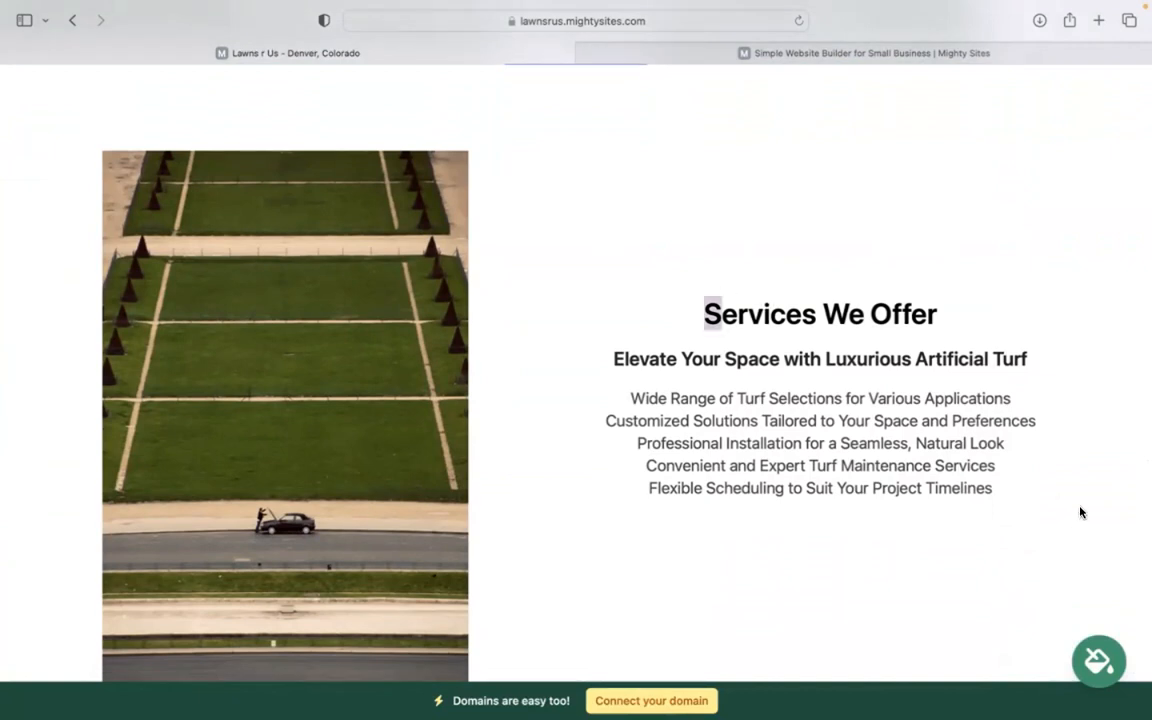
{"action": "left_click_drag", "start_coordinate": [690, 310], "coordinate": [830, 552]}
{"action": "left_click", "coordinate": [830, 552]}
{"action": "scroll", "coordinate": [830, 552], "scroll_direction": "down", "scroll_amount": 7}
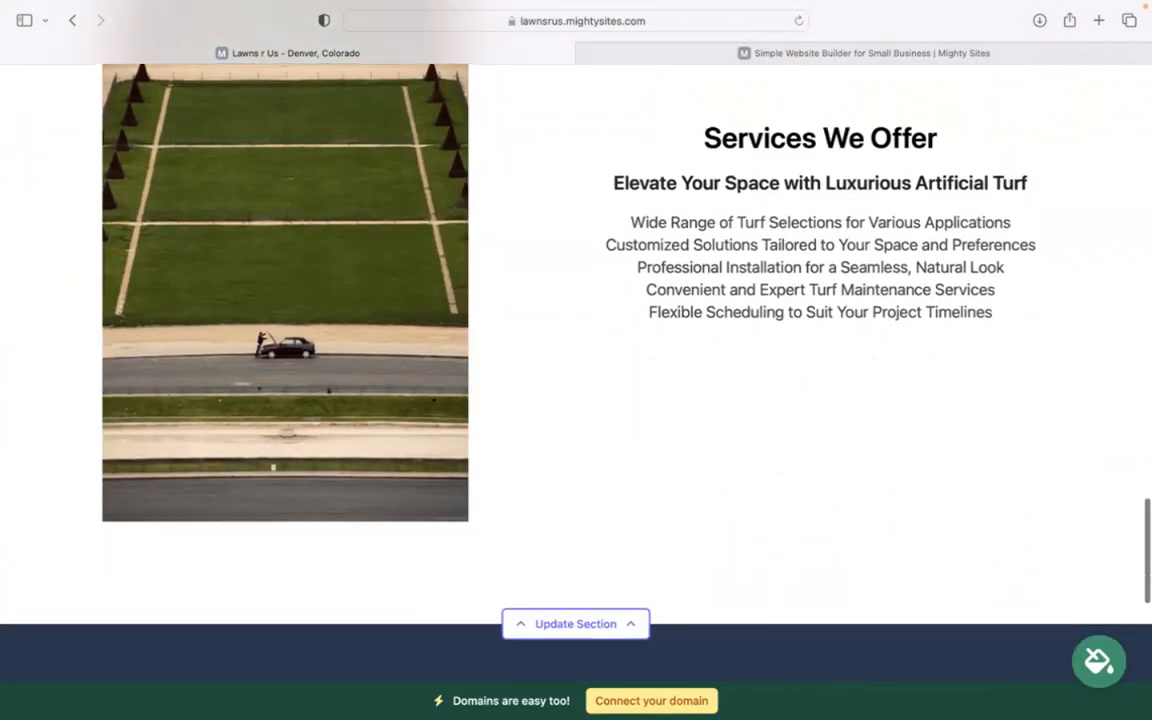
{"action": "scroll", "coordinate": [576, 360], "scroll_direction": "down", "scroll_amount": 3}
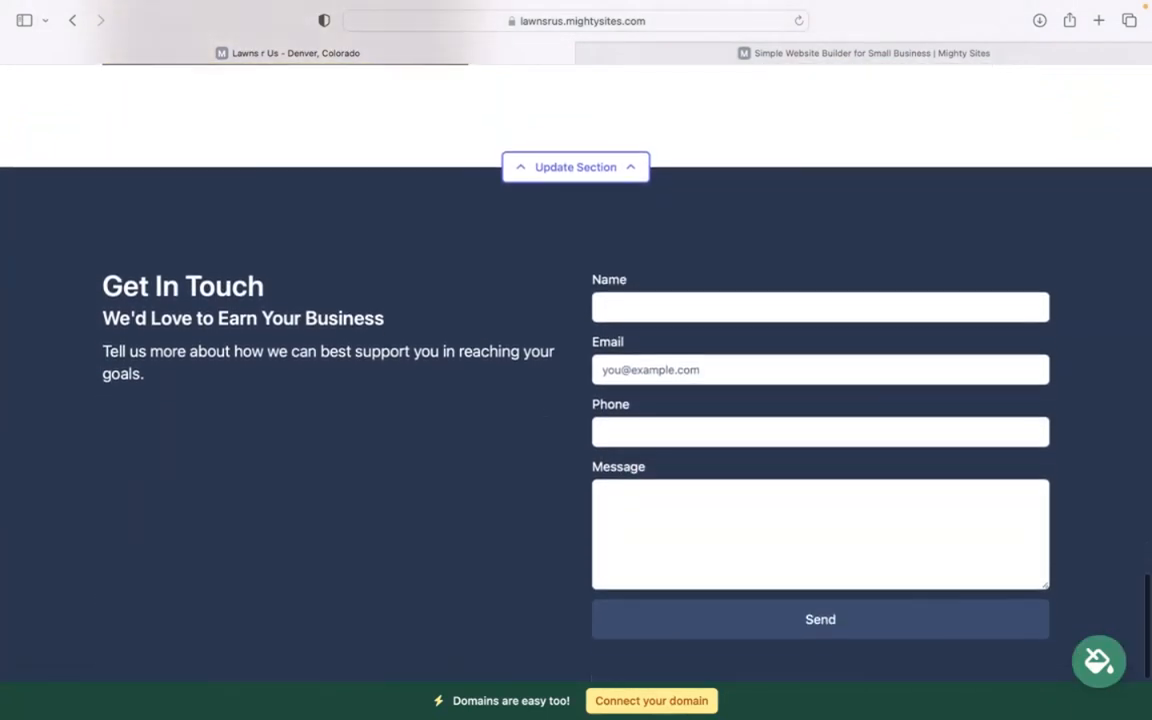
{"action": "scroll", "coordinate": [576, 360], "scroll_direction": "up", "scroll_amount": 3}
{"action": "scroll", "coordinate": [576, 360], "scroll_direction": "up", "scroll_amount": 5}
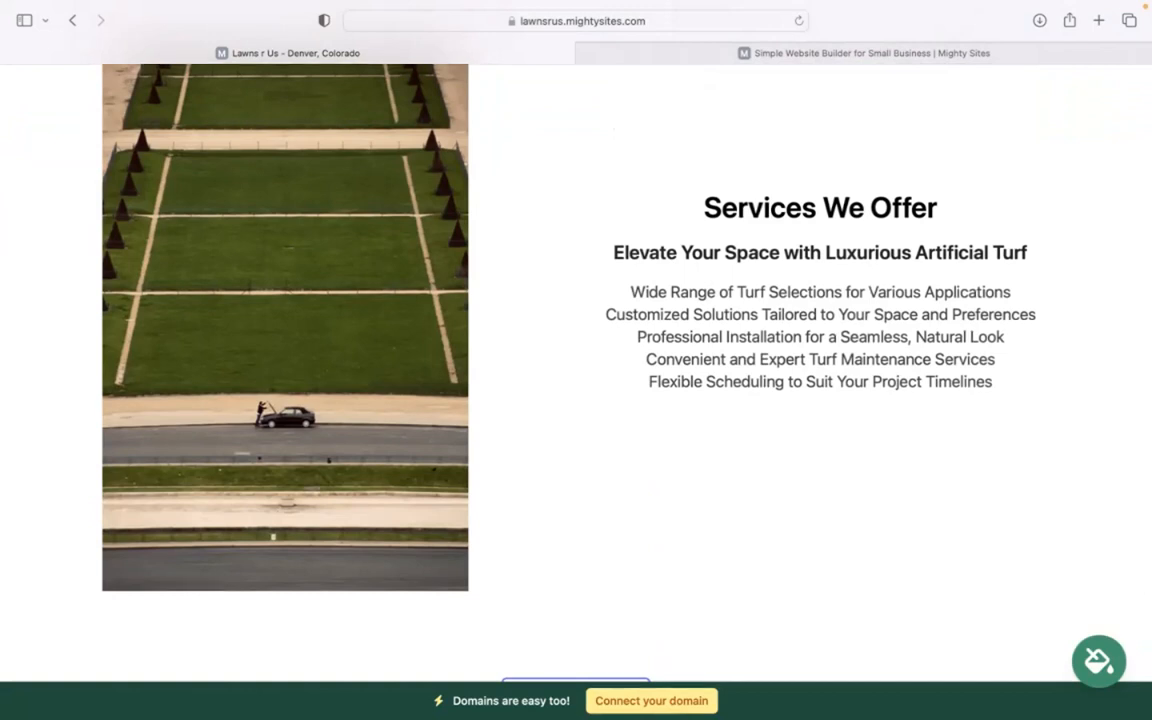
{"action": "scroll", "coordinate": [576, 360], "scroll_direction": "up", "scroll_amount": 10}
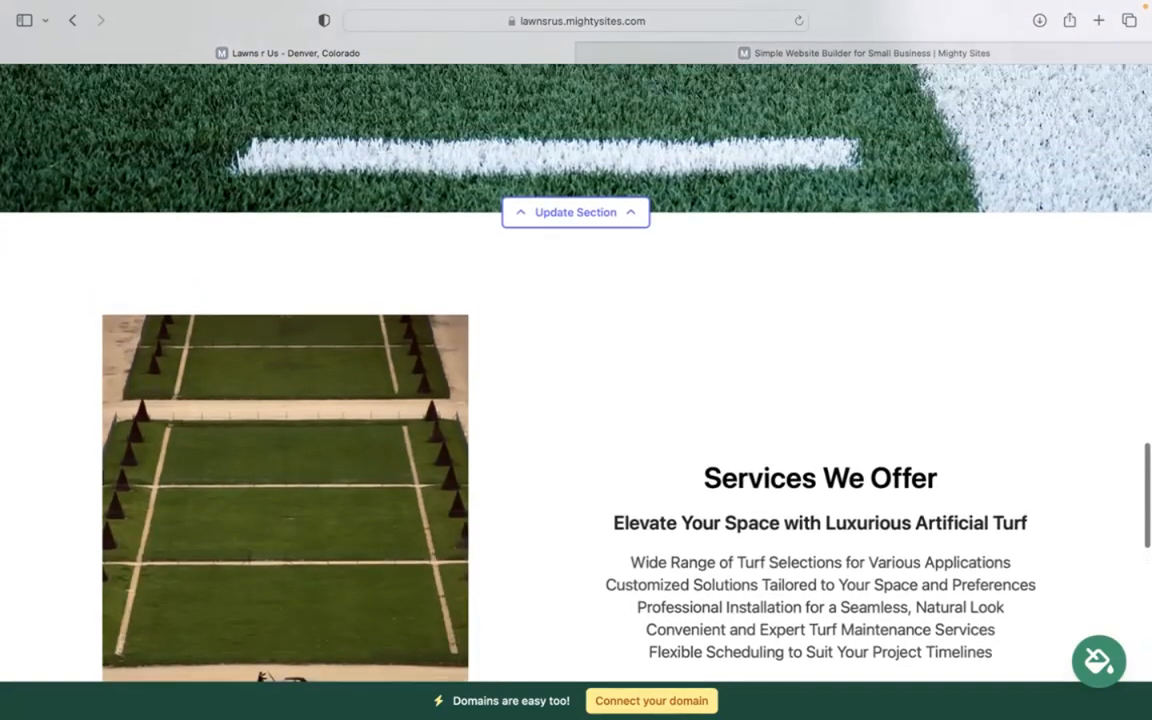
{"action": "scroll", "coordinate": [576, 360], "scroll_direction": "up", "scroll_amount": 5}
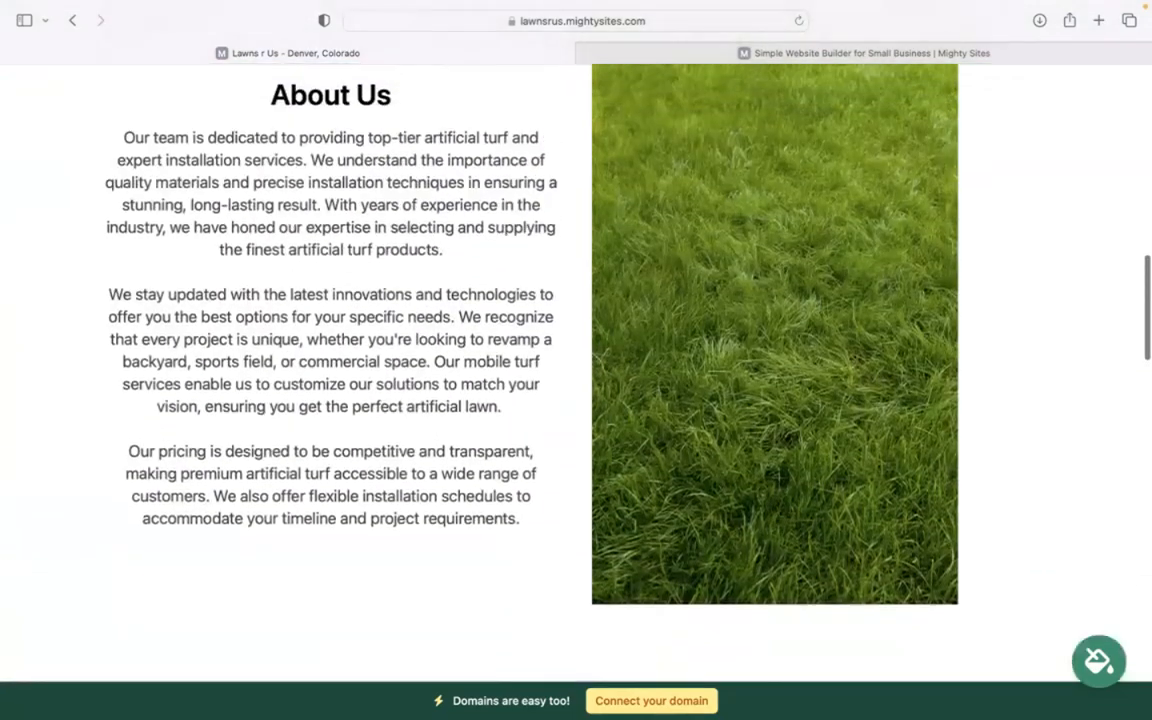
{"action": "scroll", "coordinate": [576, 360], "scroll_direction": "up", "scroll_amount": 1}
{"action": "scroll", "coordinate": [576, 360], "scroll_direction": "up", "scroll_amount": 6}
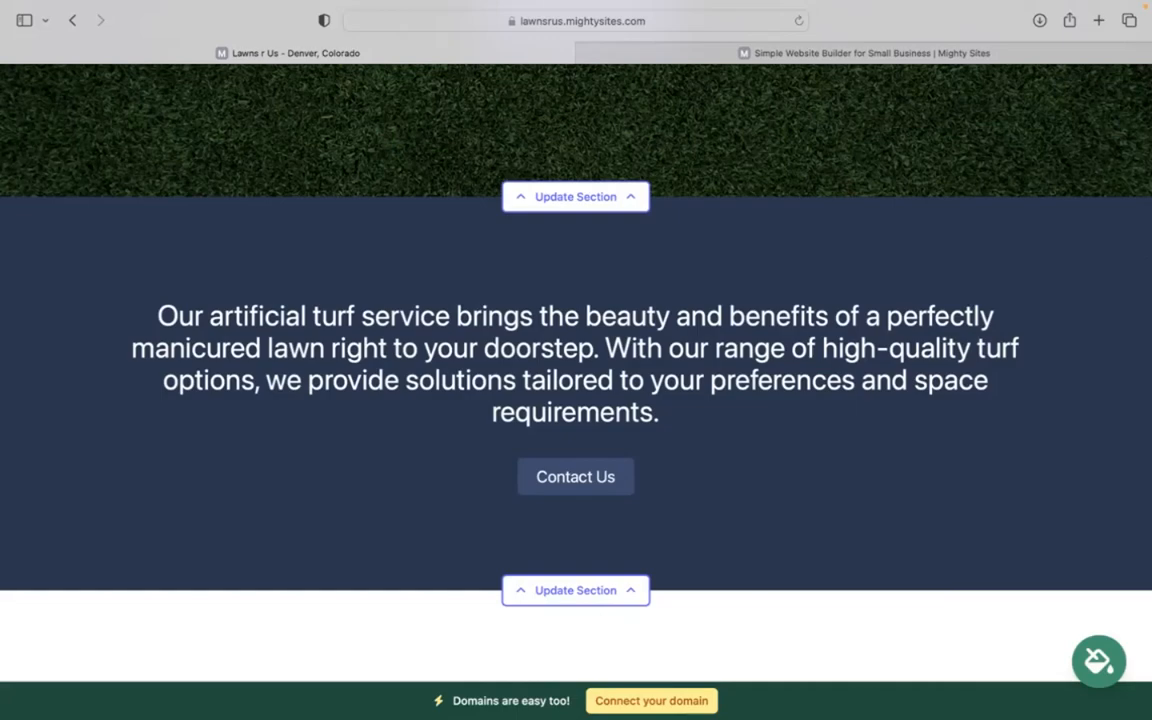
{"action": "scroll", "coordinate": [576, 360], "scroll_direction": "up", "scroll_amount": 6}
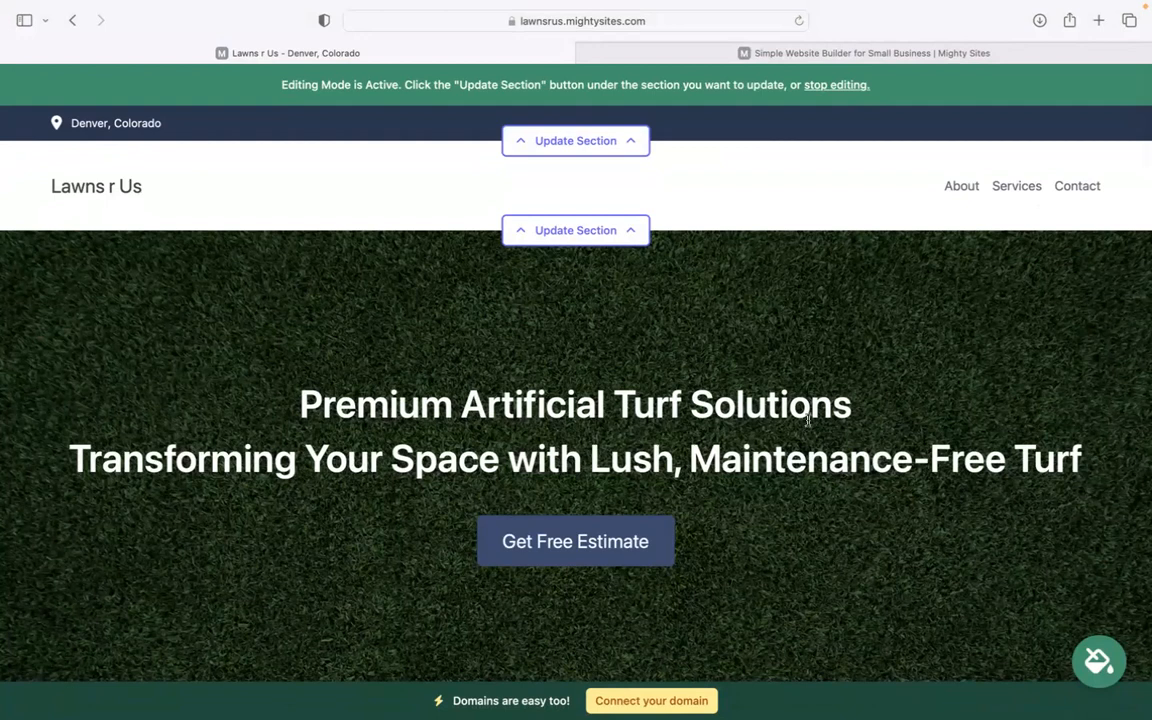
Fill in the organization email in the top bar and tick Show email on site
{"action": "left_click", "coordinate": [586, 146]}
{"action": "left_click", "coordinate": [589, 262]}
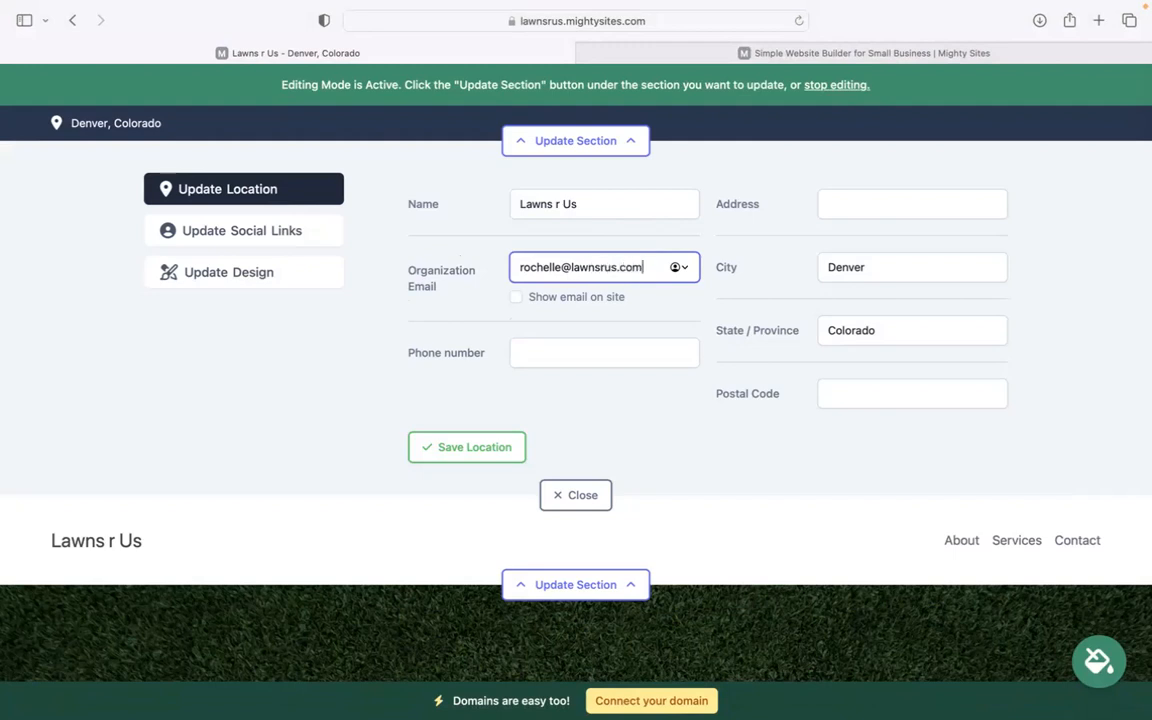
{"action": "left_click", "coordinate": [513, 296]}
{"action": "left_click", "coordinate": [515, 297]}
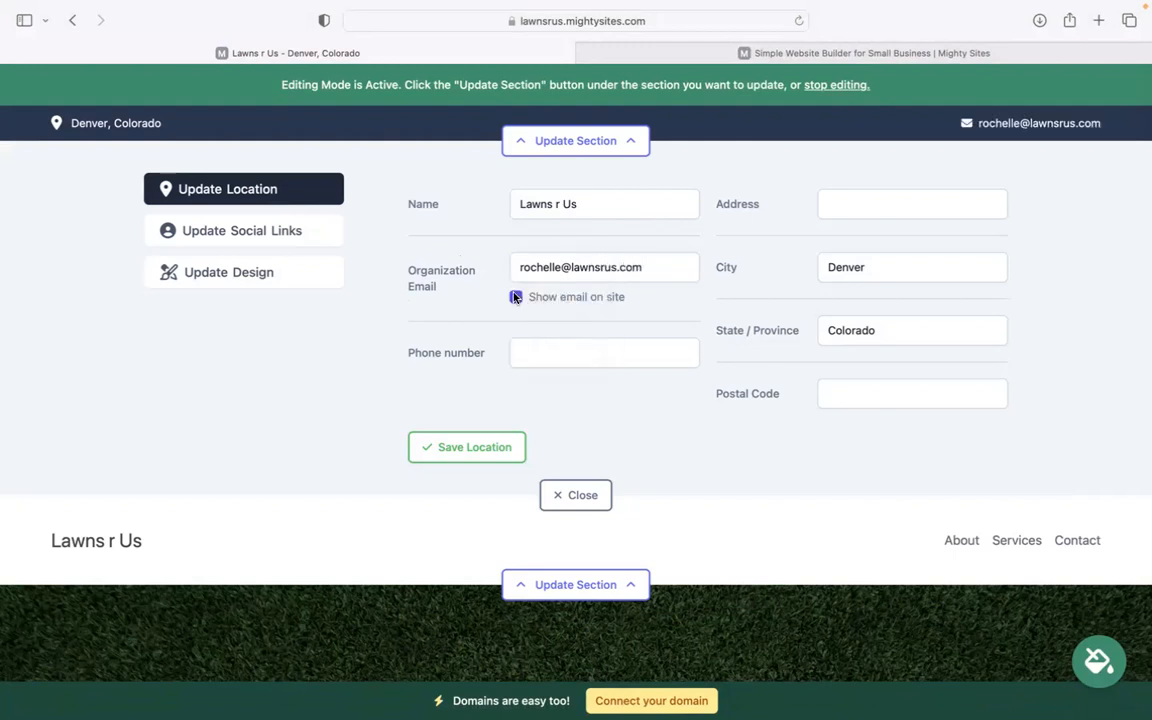
Enter the phone number, street address and postal code, then save the location
{"action": "left_click", "coordinate": [589, 355]}
{"action": "type", "text": "484-3933"}
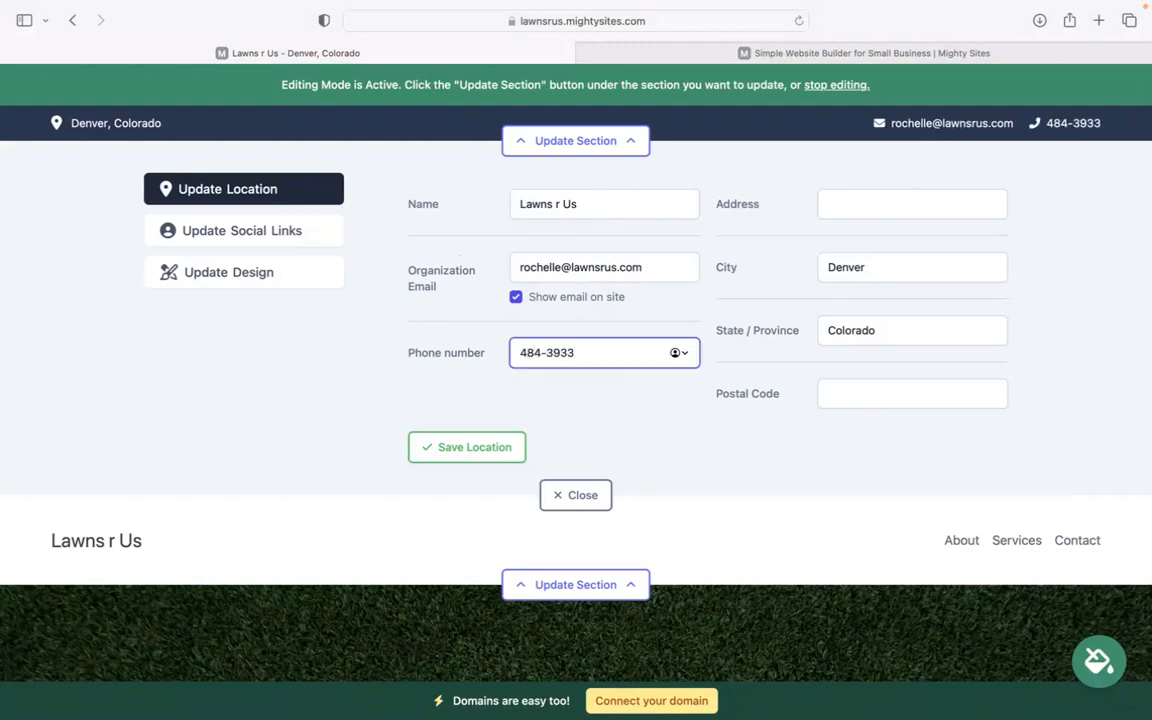
{"action": "left_click", "coordinate": [870, 200]}
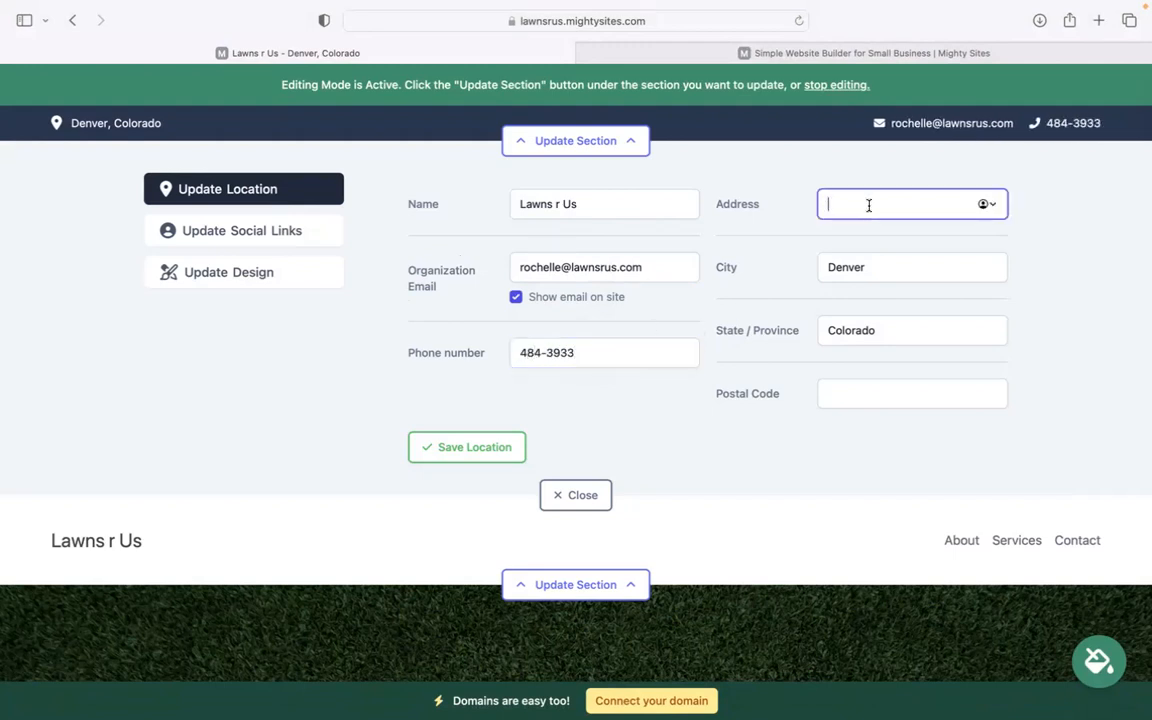
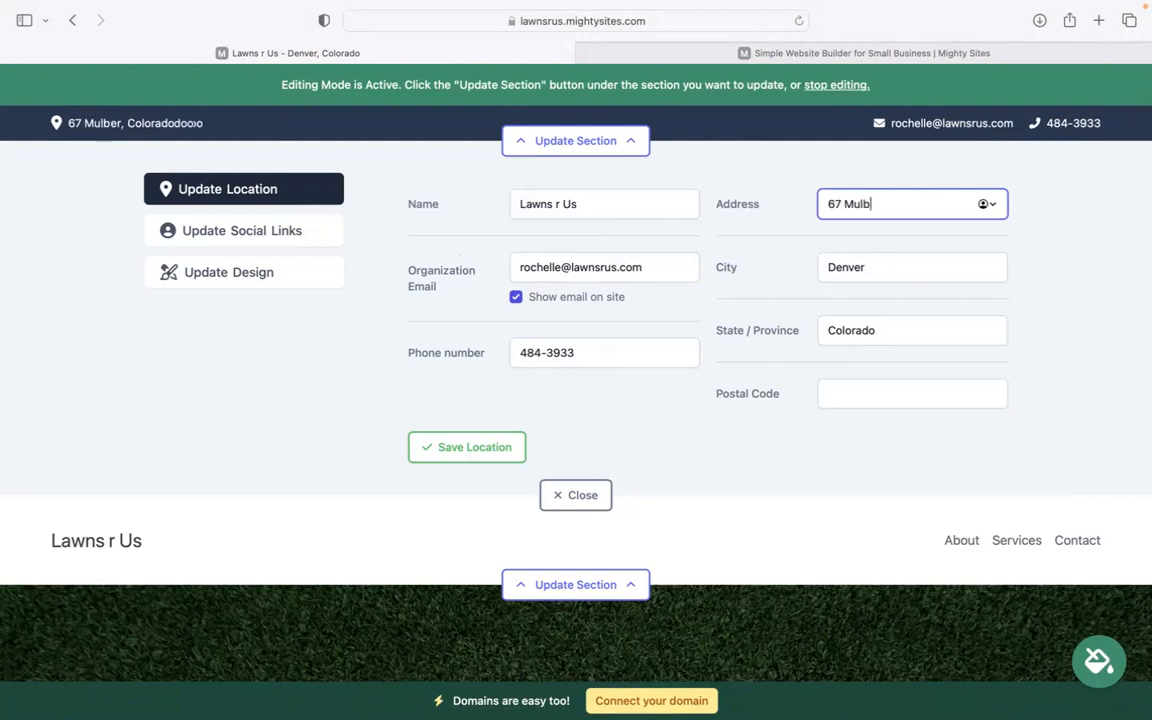
{"action": "type", "text": "Lane"}
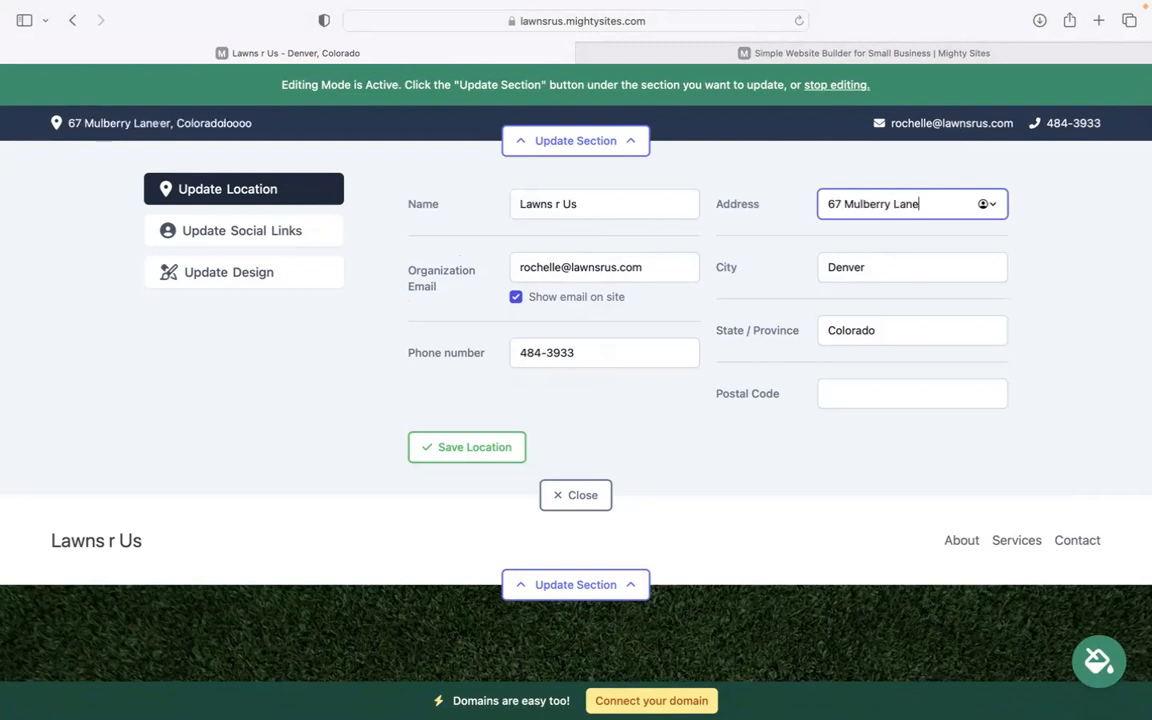
{"action": "left_click", "coordinate": [889, 383]}
{"action": "type", "text": "405959"}
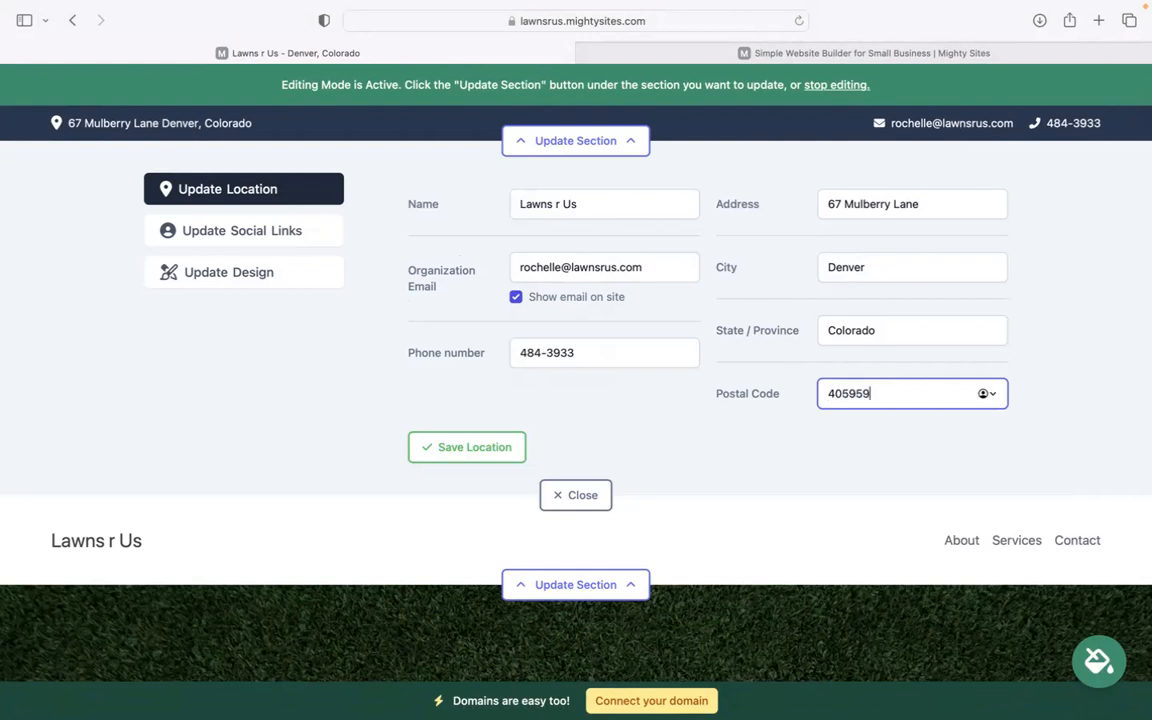
{"action": "left_click", "coordinate": [477, 455]}
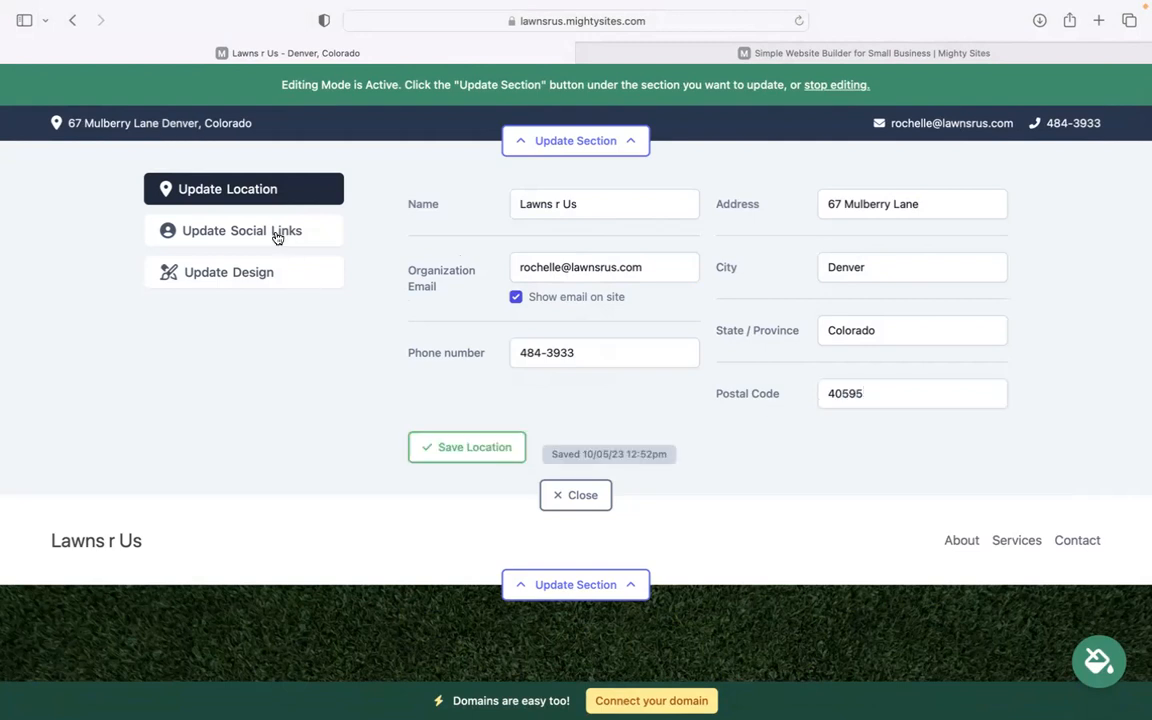
Add the Instagram link 'mighty sites', save the social links and close the editor
{"action": "left_click", "coordinate": [242, 230]}
{"action": "left_click", "coordinate": [553, 209]}
{"action": "type", "text": "m"}
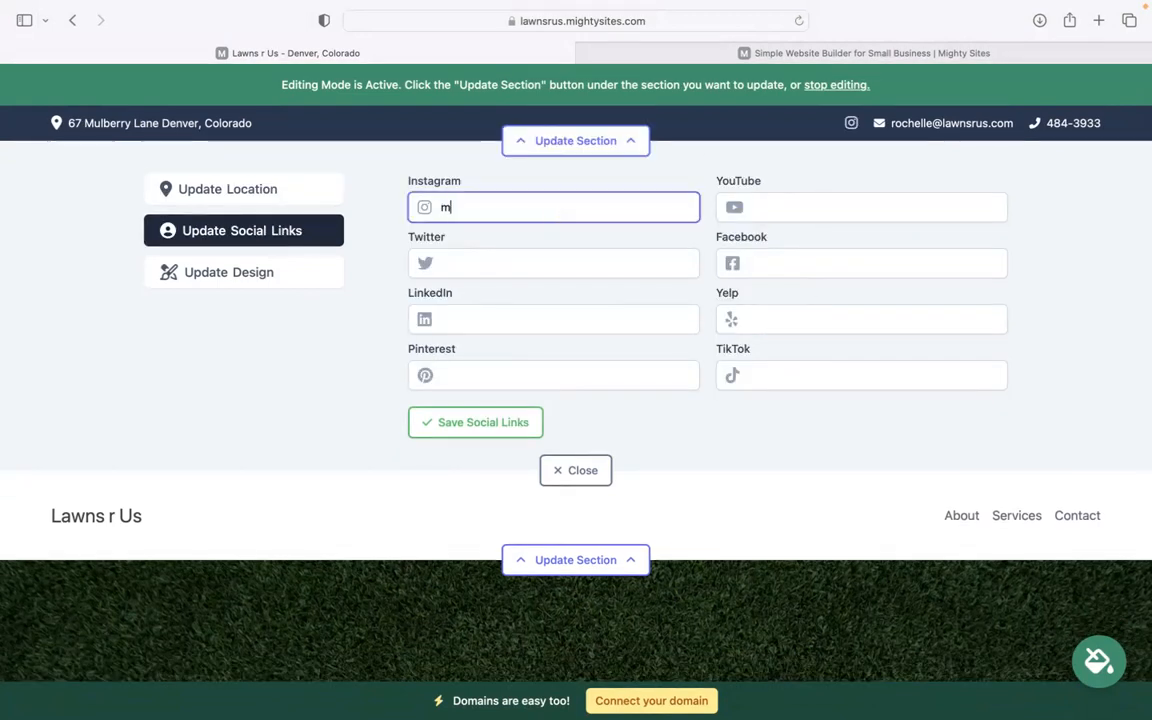
{"action": "type", "text": "ighty sites"}
{"action": "key", "text": "Return"}
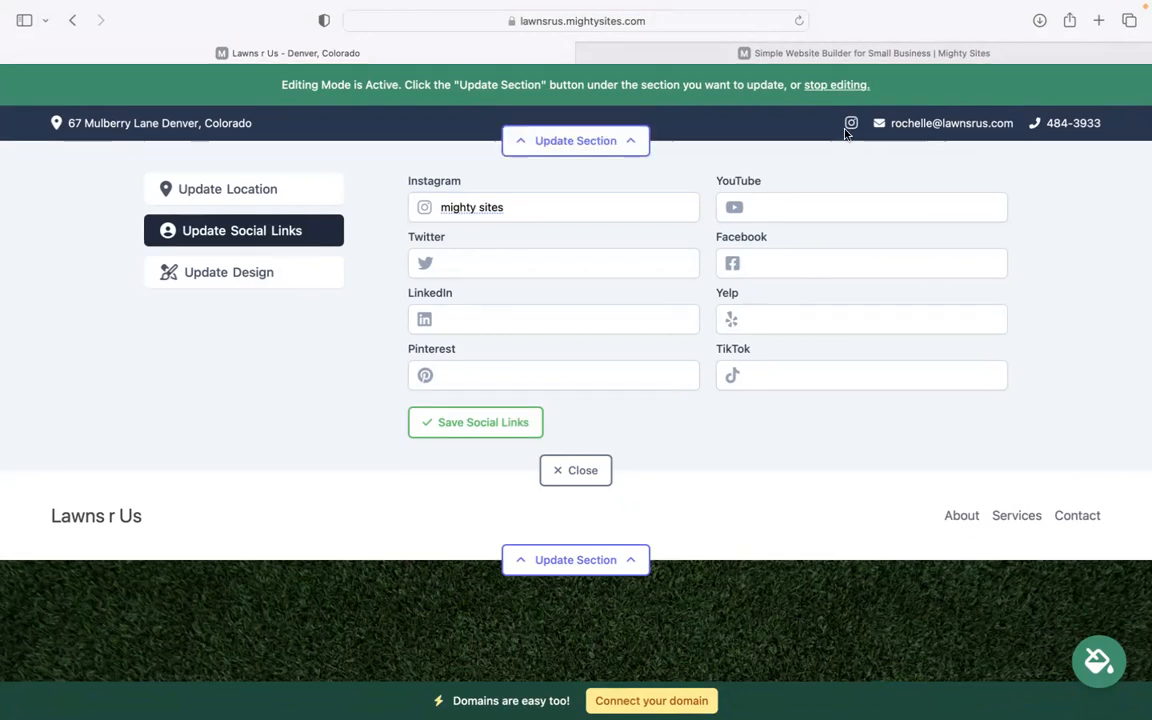
{"action": "left_click", "coordinate": [463, 422]}
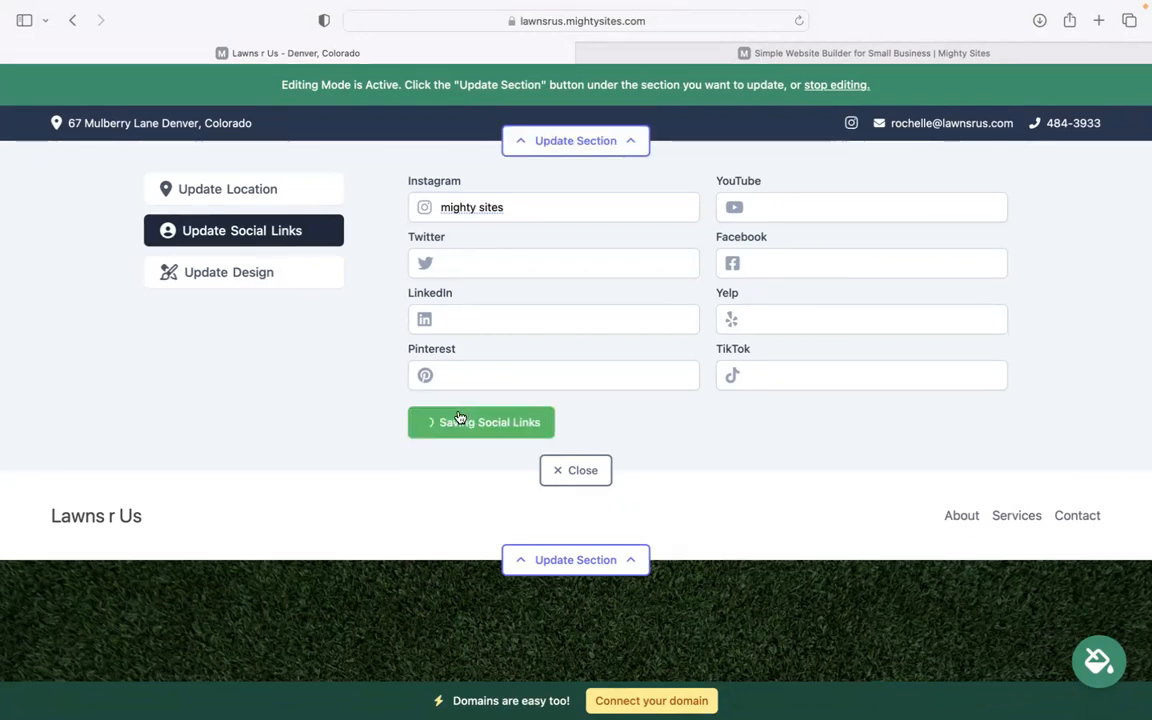
{"action": "left_click", "coordinate": [277, 271]}
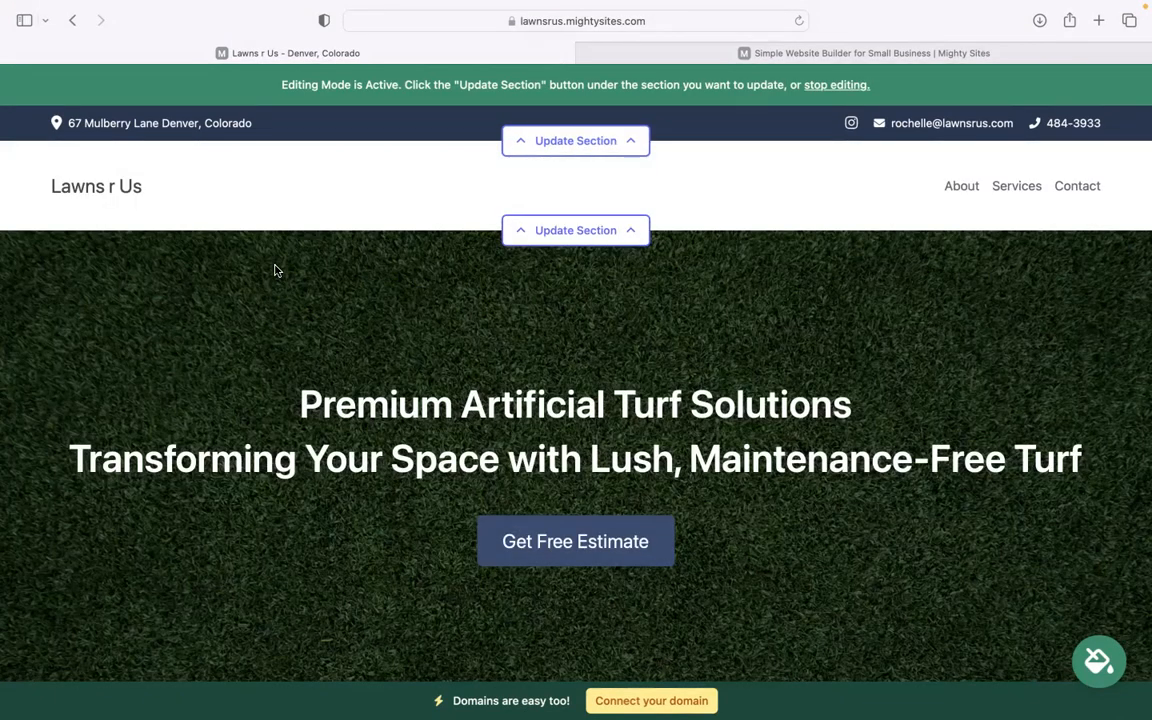
Upload Mighty Sites Logo YouTube.png as the header logo, save it and close the editor
{"action": "left_click", "coordinate": [546, 233]}
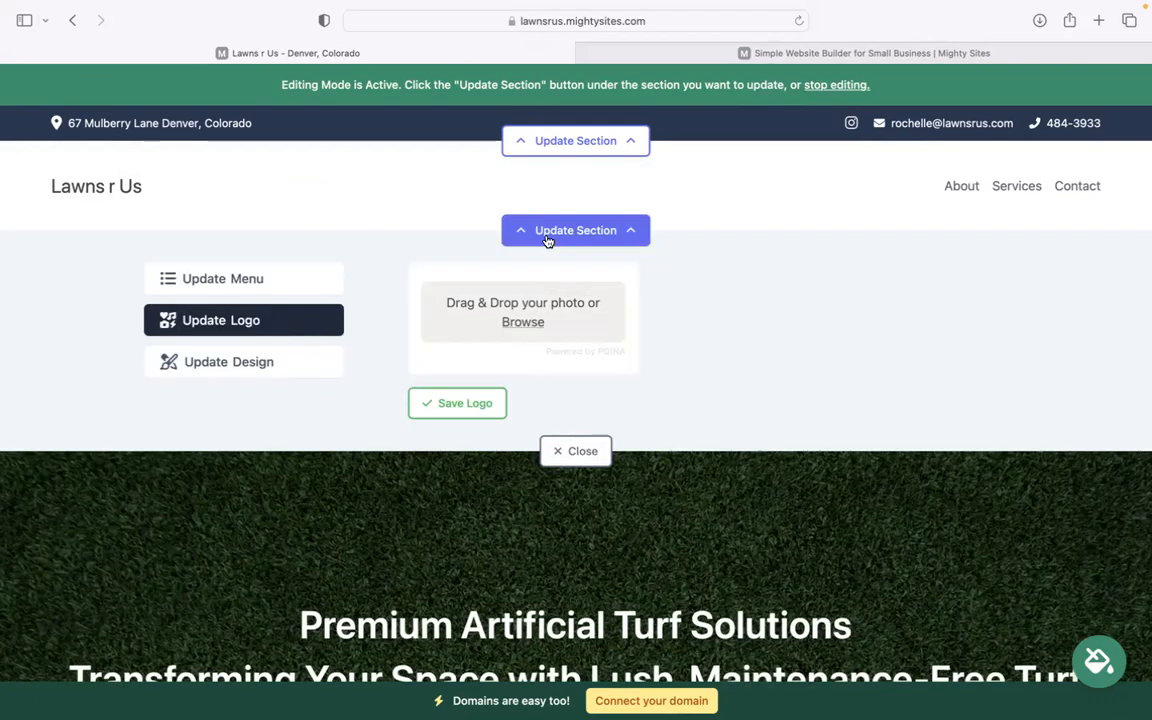
{"action": "left_click", "coordinate": [522, 322]}
{"action": "left_click", "coordinate": [475, 387]}
{"action": "left_click", "coordinate": [865, 518]}
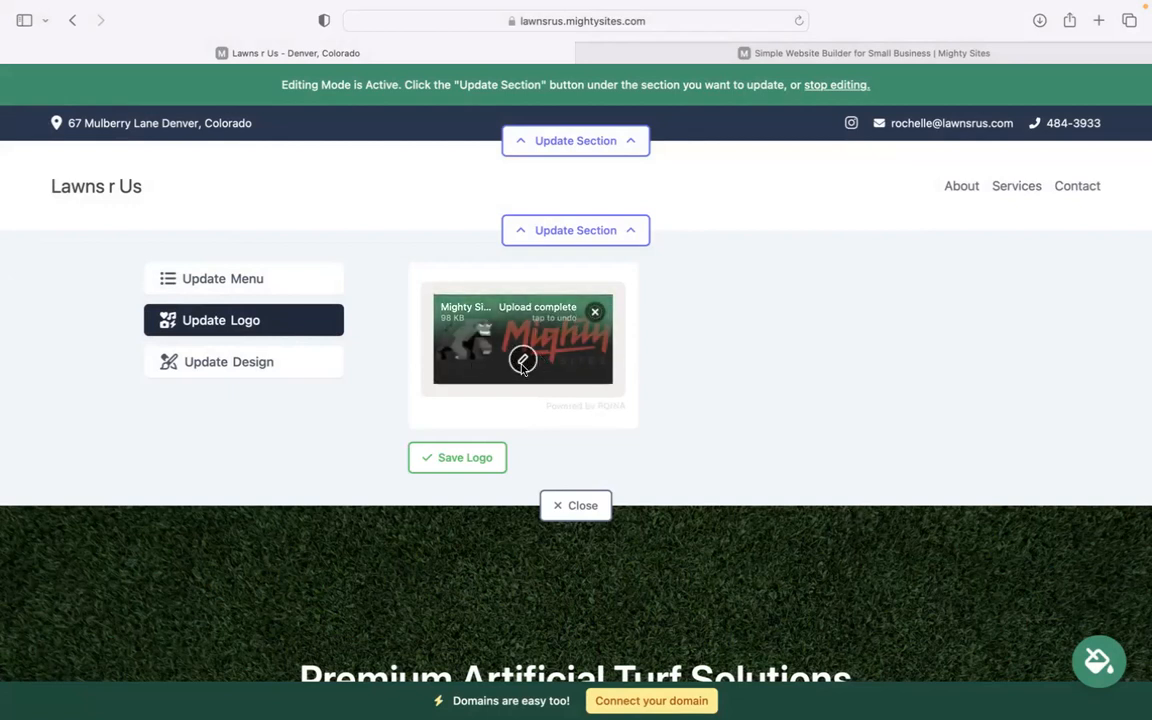
{"action": "left_click", "coordinate": [472, 460]}
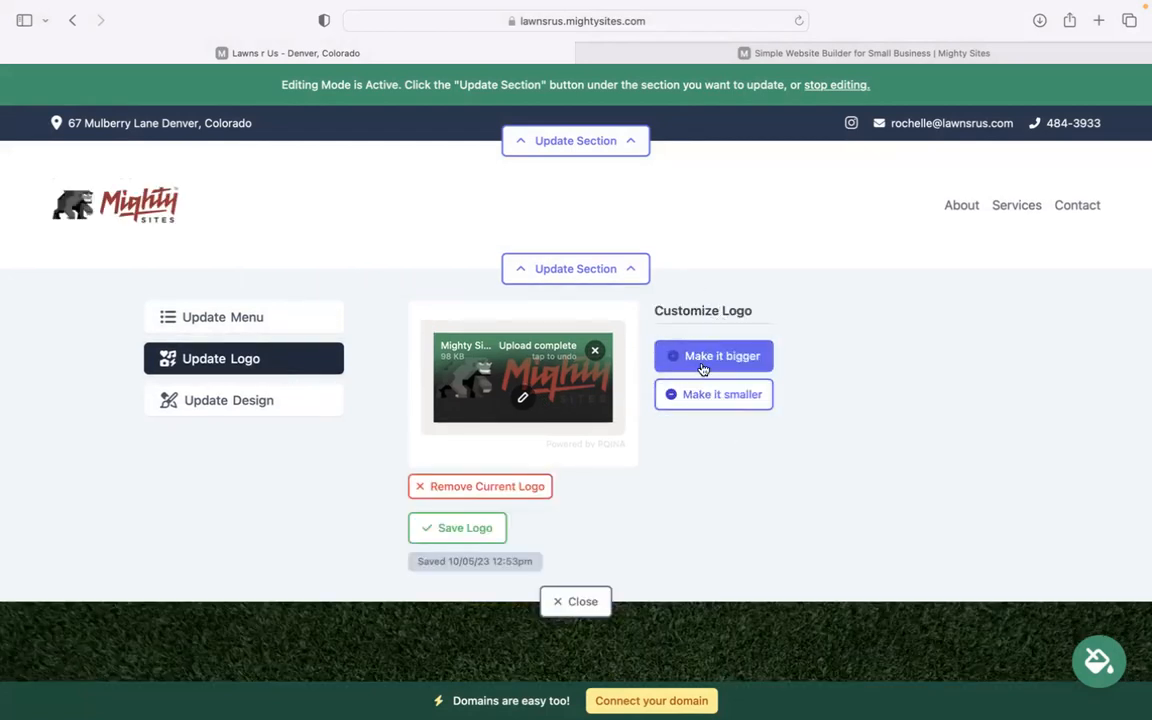
{"action": "left_click", "coordinate": [561, 604]}
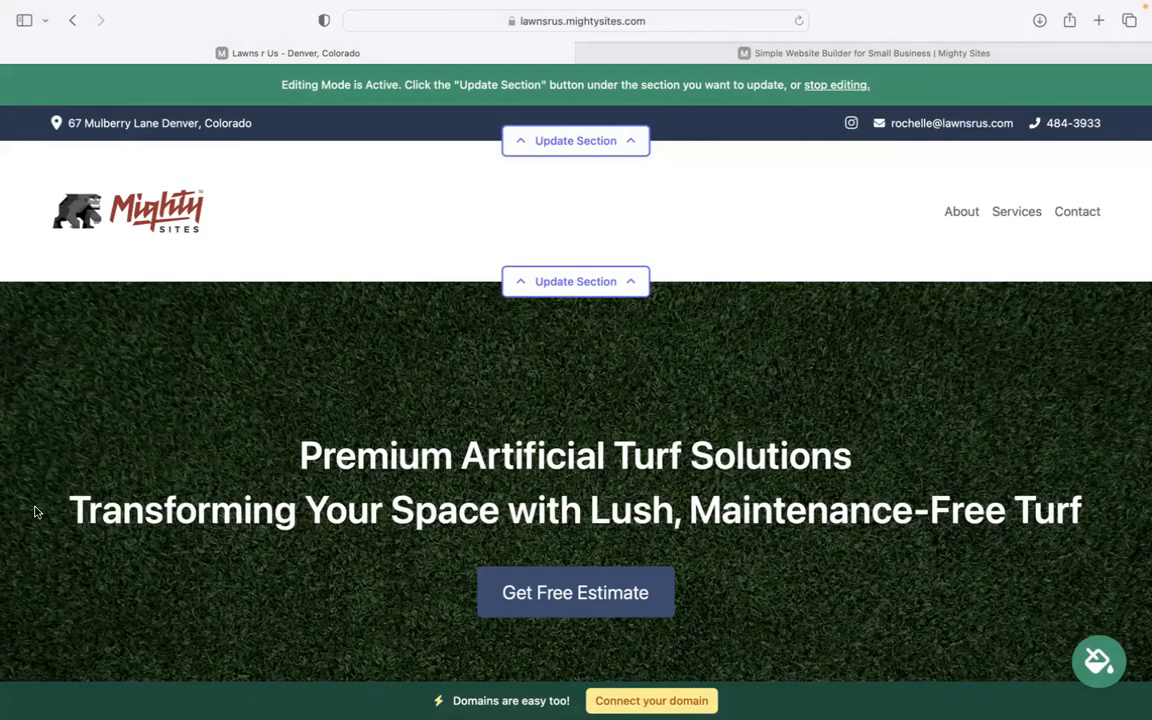
Page forward five sets of colour themes and apply the green theme
{"action": "scroll", "coordinate": [861, 600], "scroll_direction": "down", "scroll_amount": 5}
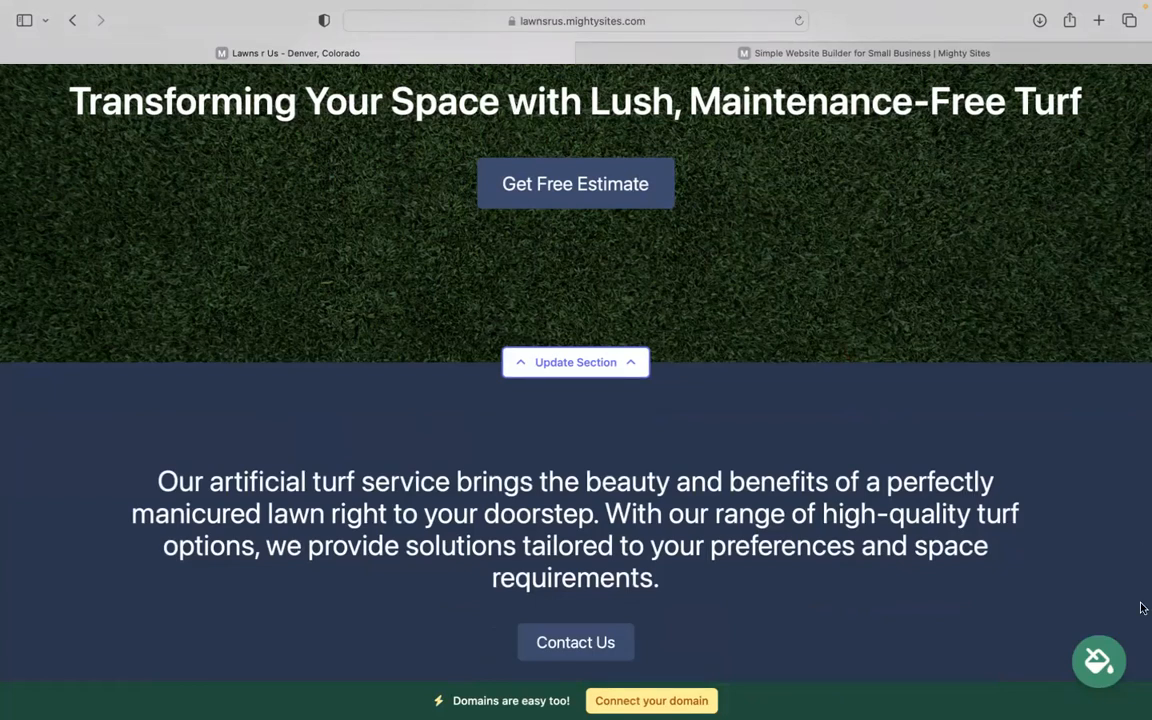
{"action": "left_click", "coordinate": [1101, 664]}
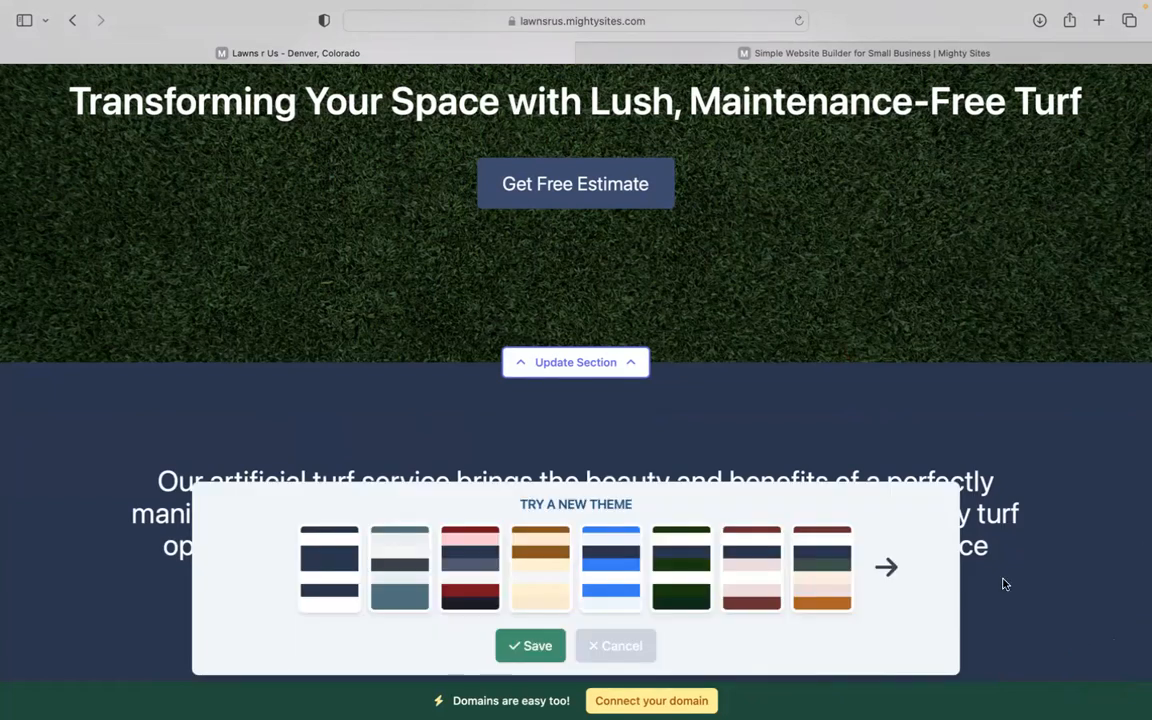
{"action": "left_click", "coordinate": [904, 562]}
{"action": "left_click", "coordinate": [904, 562]}
{"action": "left_click", "coordinate": [904, 562]}
{"action": "left_click", "coordinate": [904, 562]}
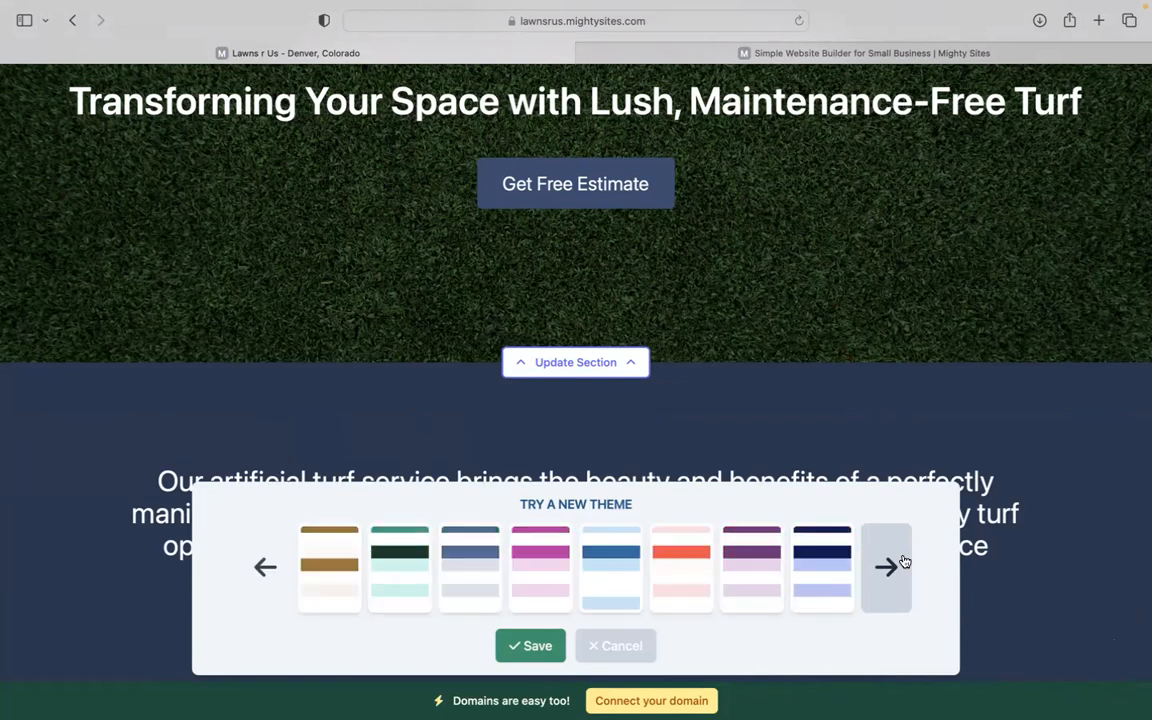
{"action": "left_click", "coordinate": [904, 562]}
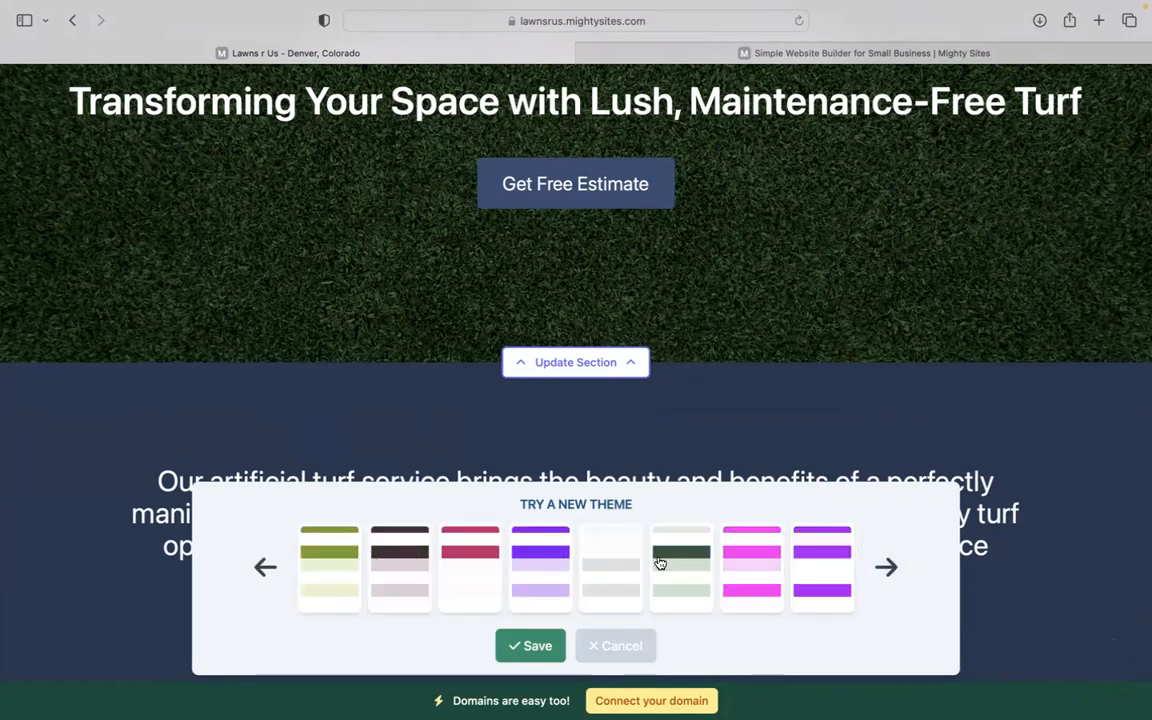
{"action": "left_click", "coordinate": [528, 645]}
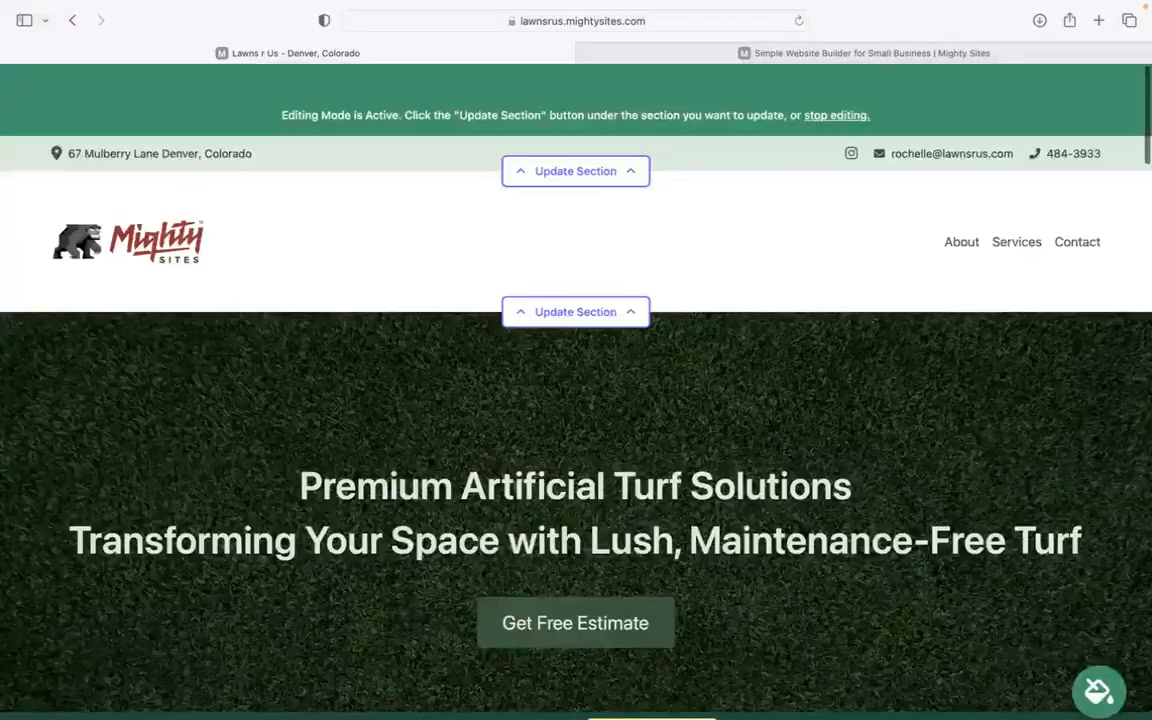
Review the hero's image and Get Free Estimate button settings, keeping its Lead Form link
{"action": "scroll", "coordinate": [576, 372], "scroll_direction": "up", "scroll_amount": 1}
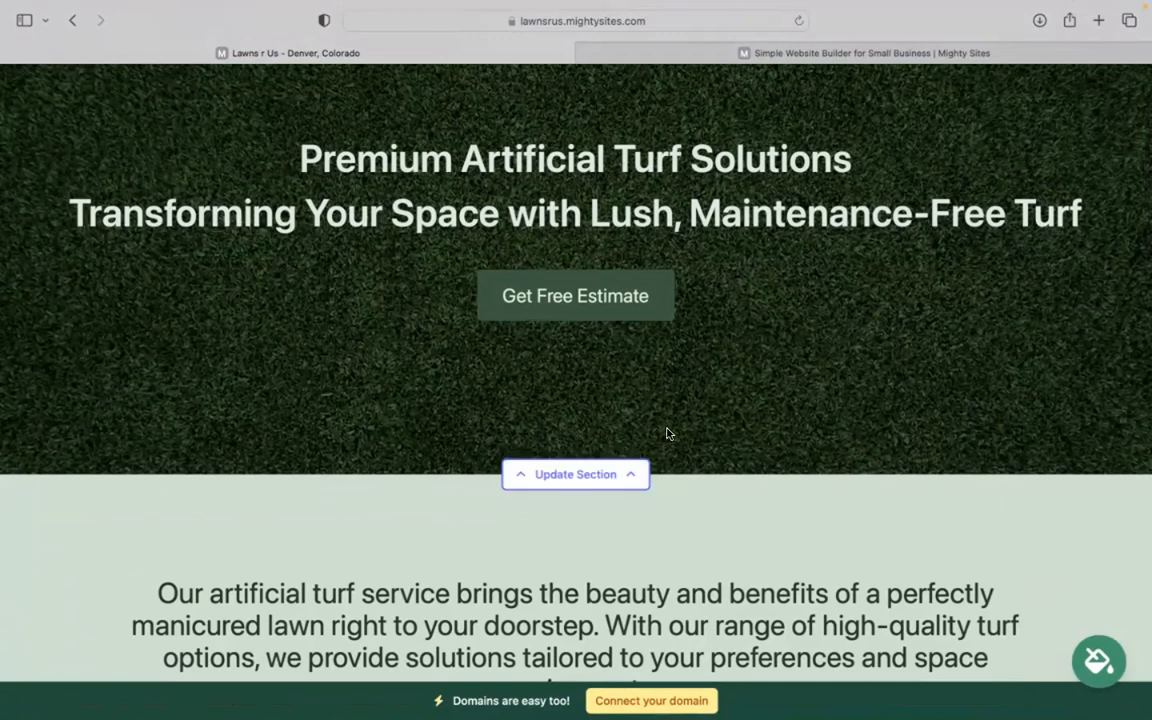
{"action": "left_click", "coordinate": [563, 478]}
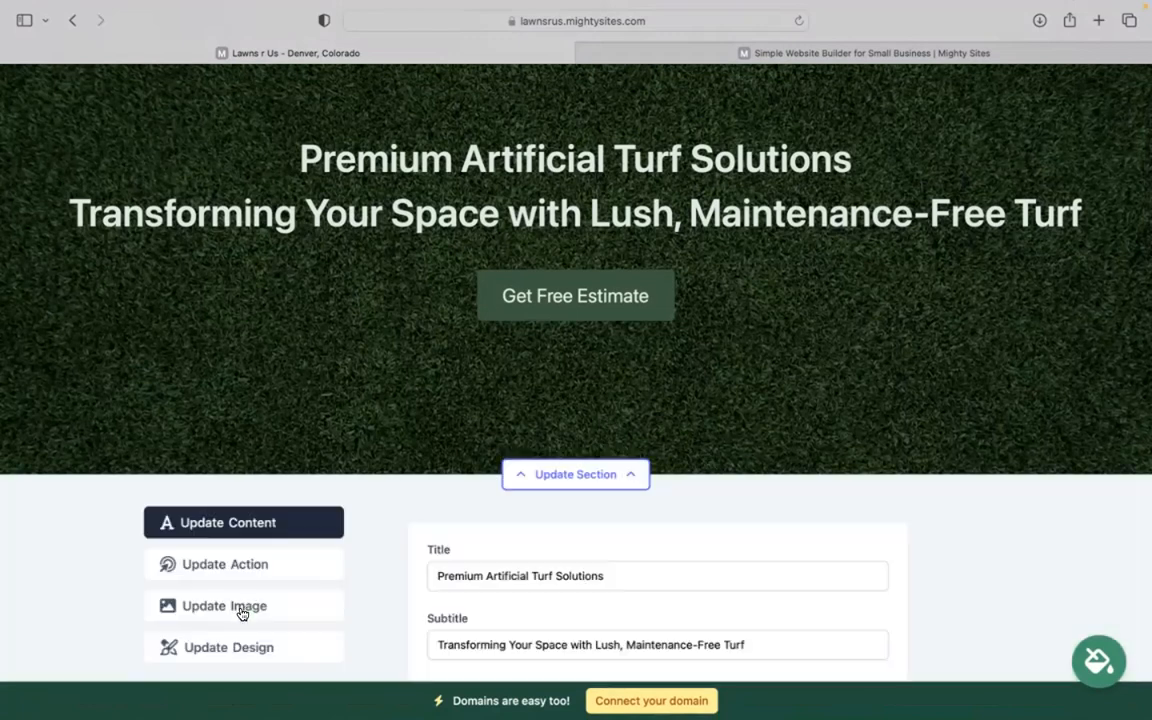
{"action": "left_click", "coordinate": [243, 606]}
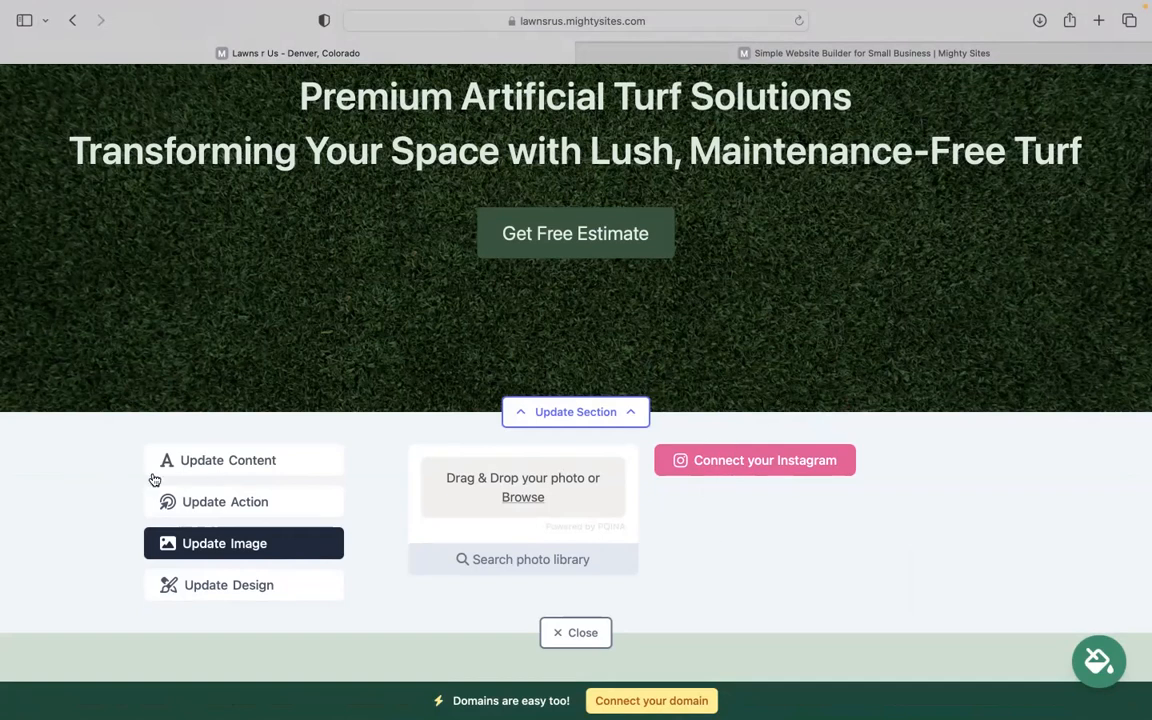
{"action": "left_click", "coordinate": [217, 497]}
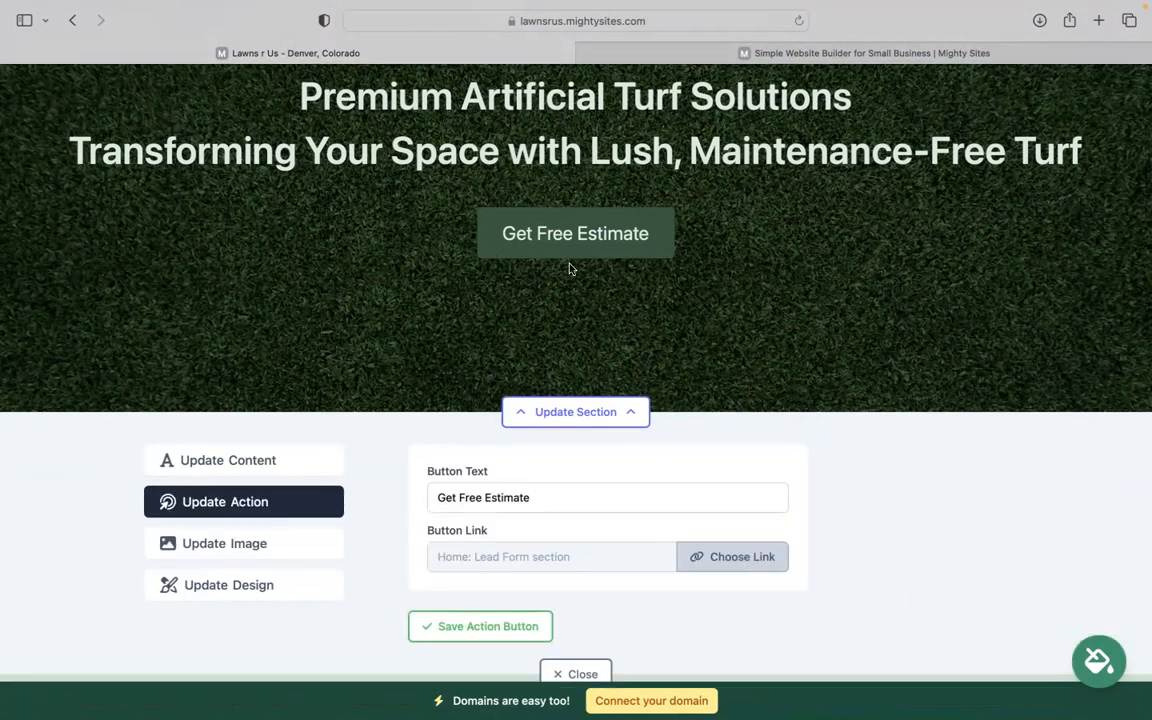
{"action": "left_click", "coordinate": [591, 490]}
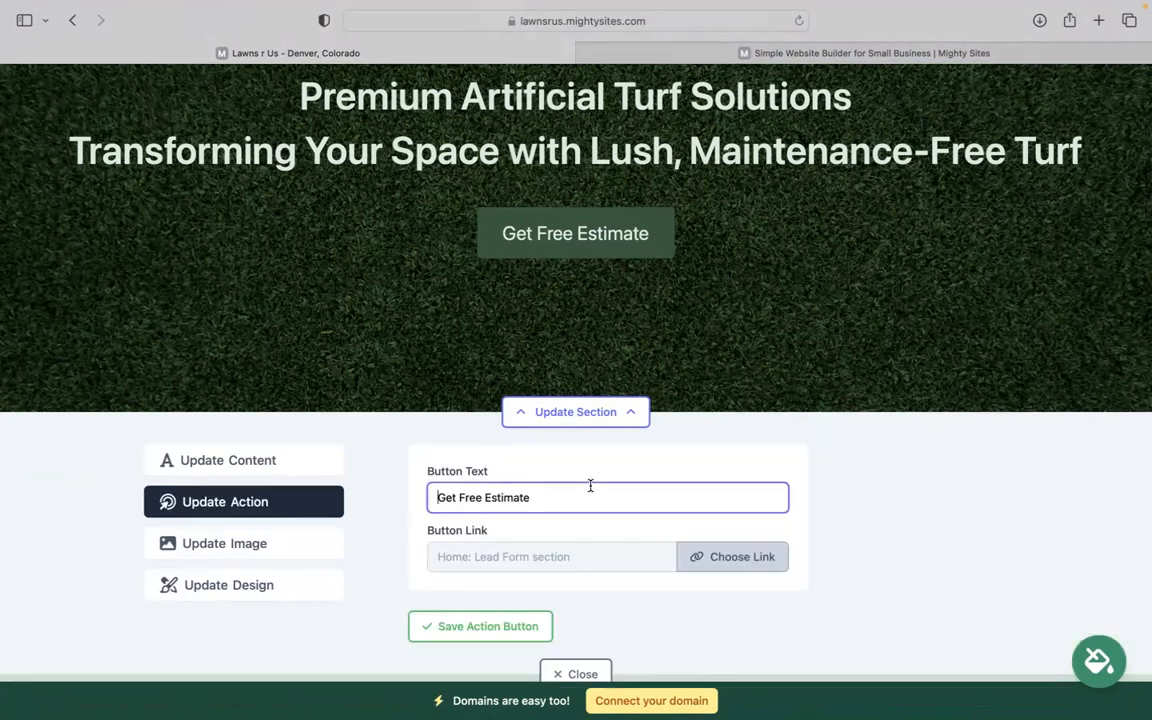
{"action": "left_click_drag", "start_coordinate": [445, 491], "coordinate": [586, 496]}
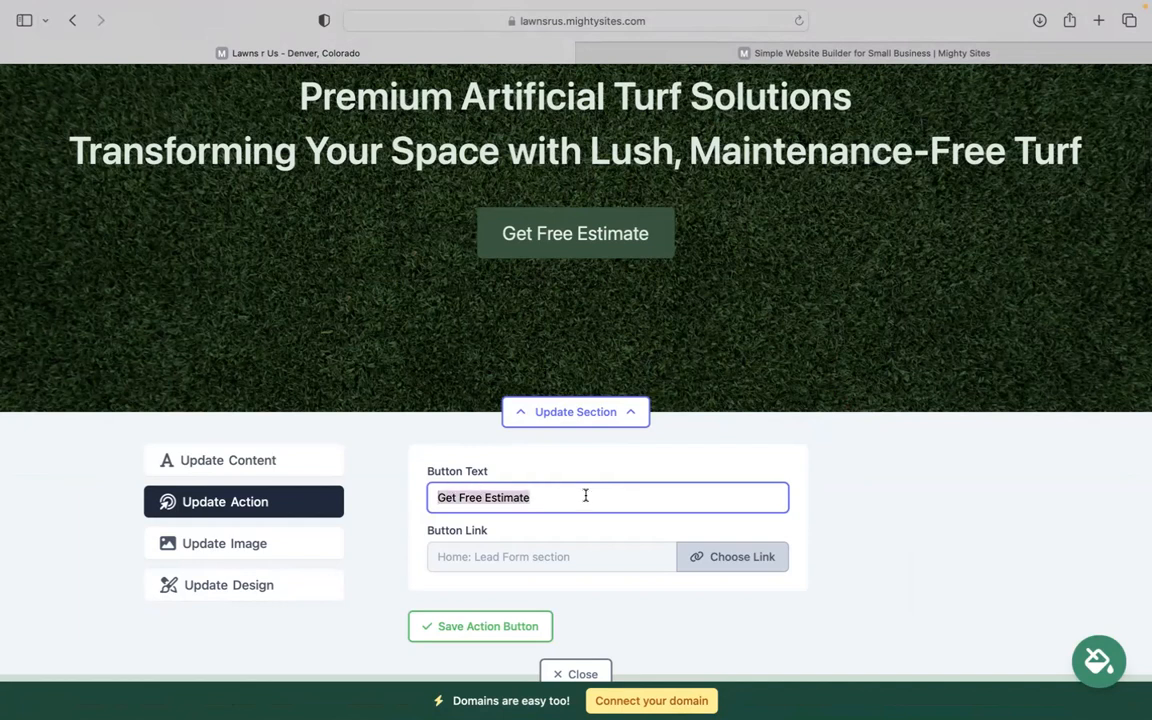
{"action": "left_click", "coordinate": [716, 557]}
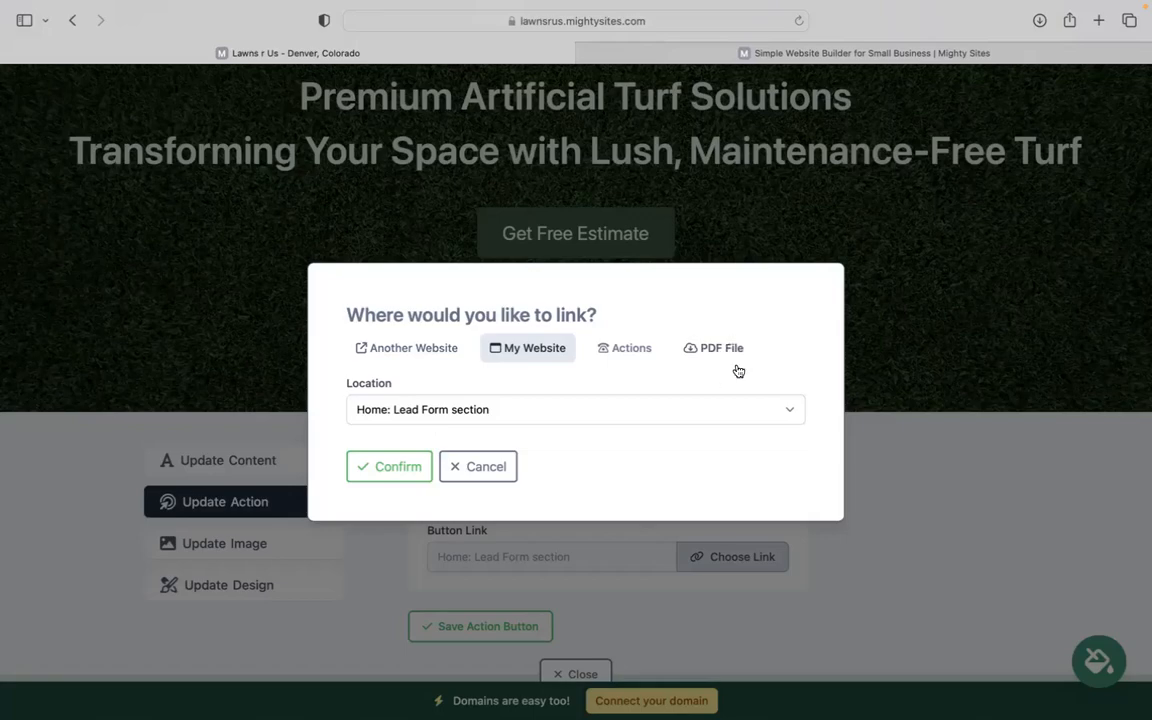
{"action": "left_click", "coordinate": [444, 476]}
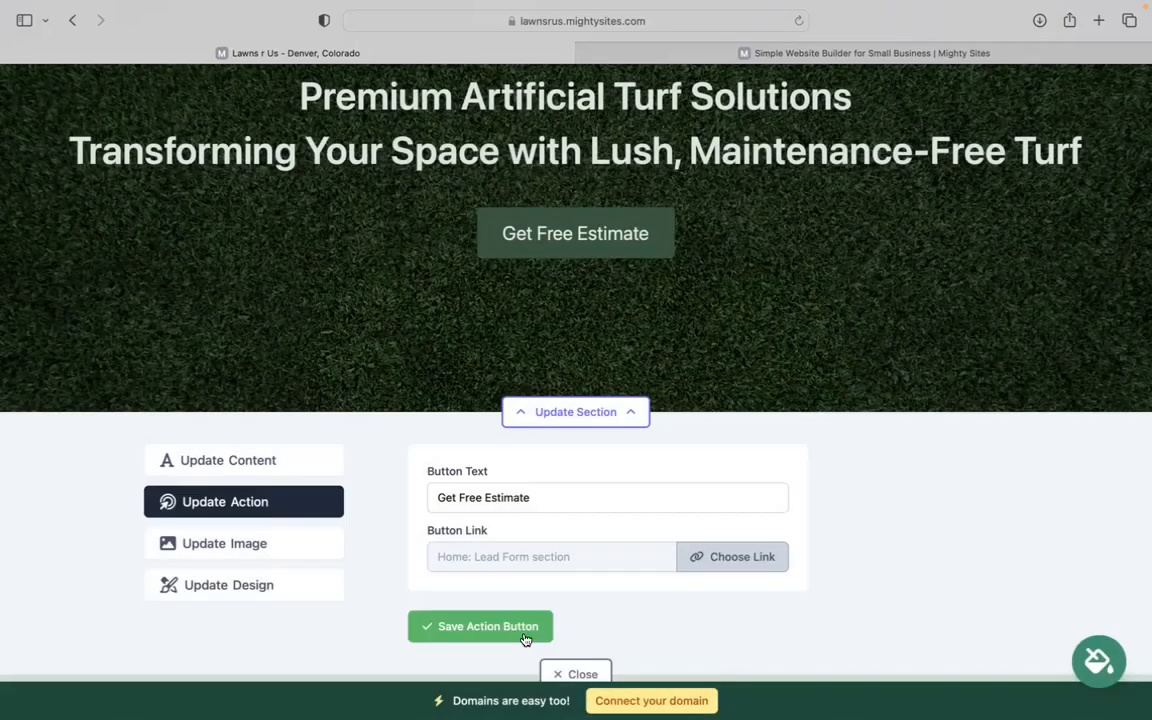
{"action": "left_click", "coordinate": [566, 677]}
{"action": "scroll", "coordinate": [566, 679], "scroll_direction": "down", "scroll_amount": 15}
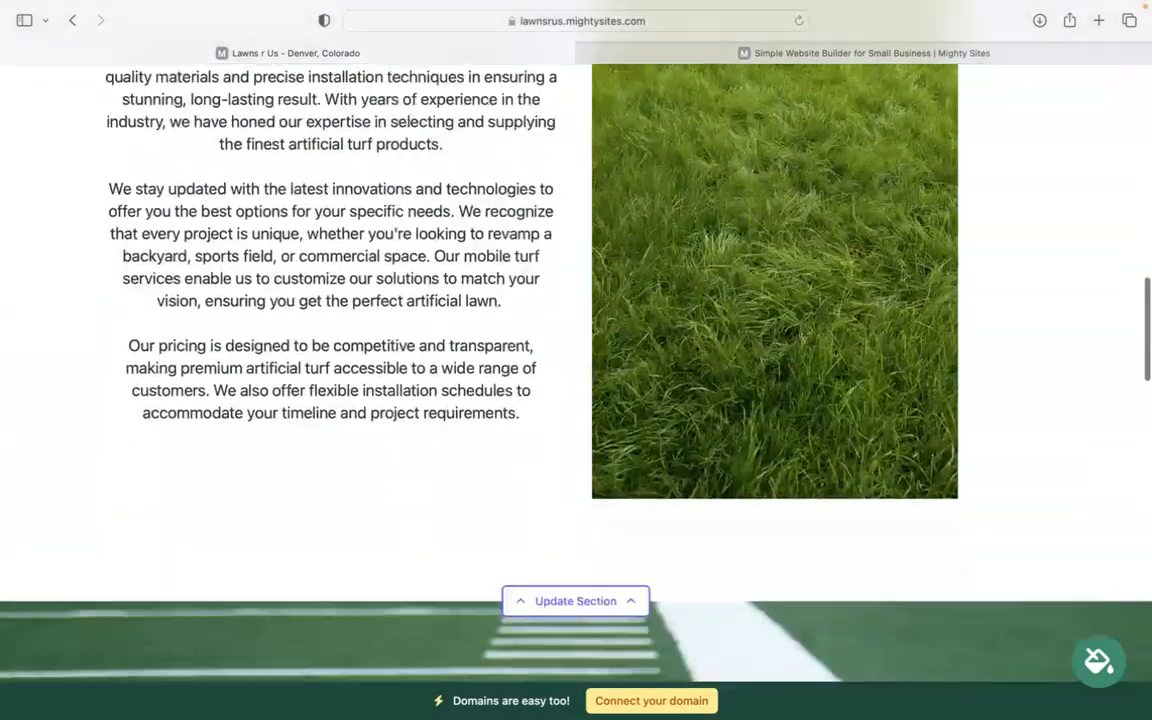
{"action": "scroll", "coordinate": [576, 370], "scroll_direction": "down", "scroll_amount": 15}
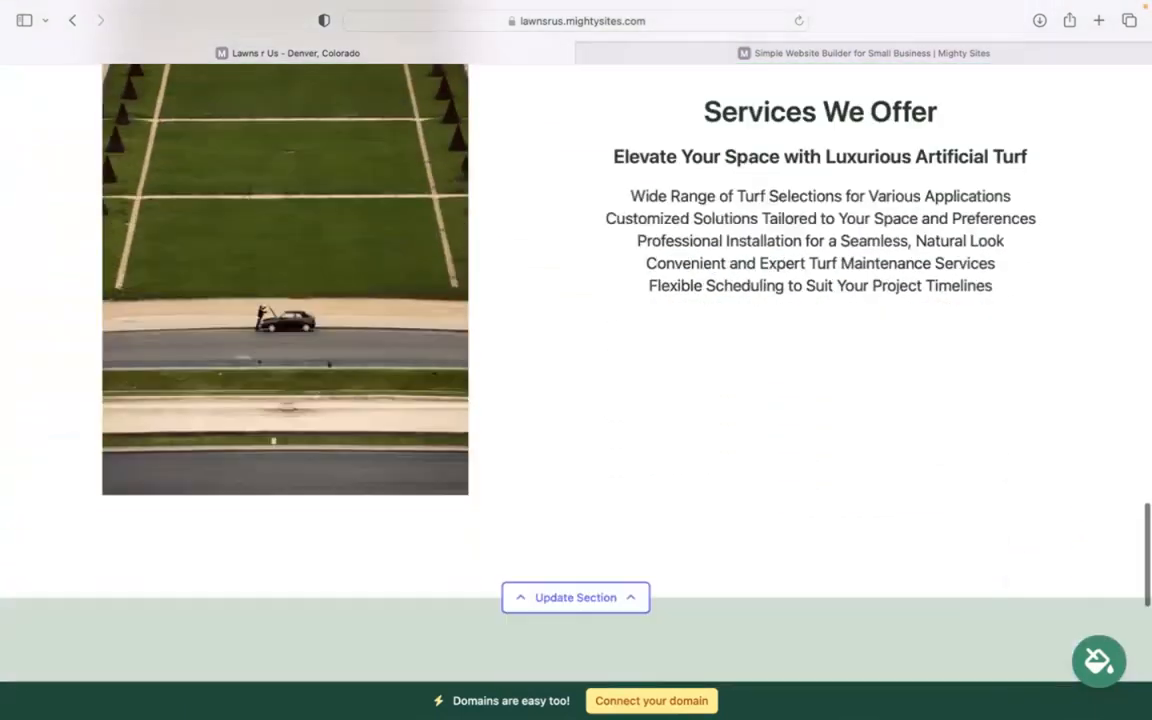
{"action": "scroll", "coordinate": [925, 304], "scroll_direction": "down", "scroll_amount": 3}
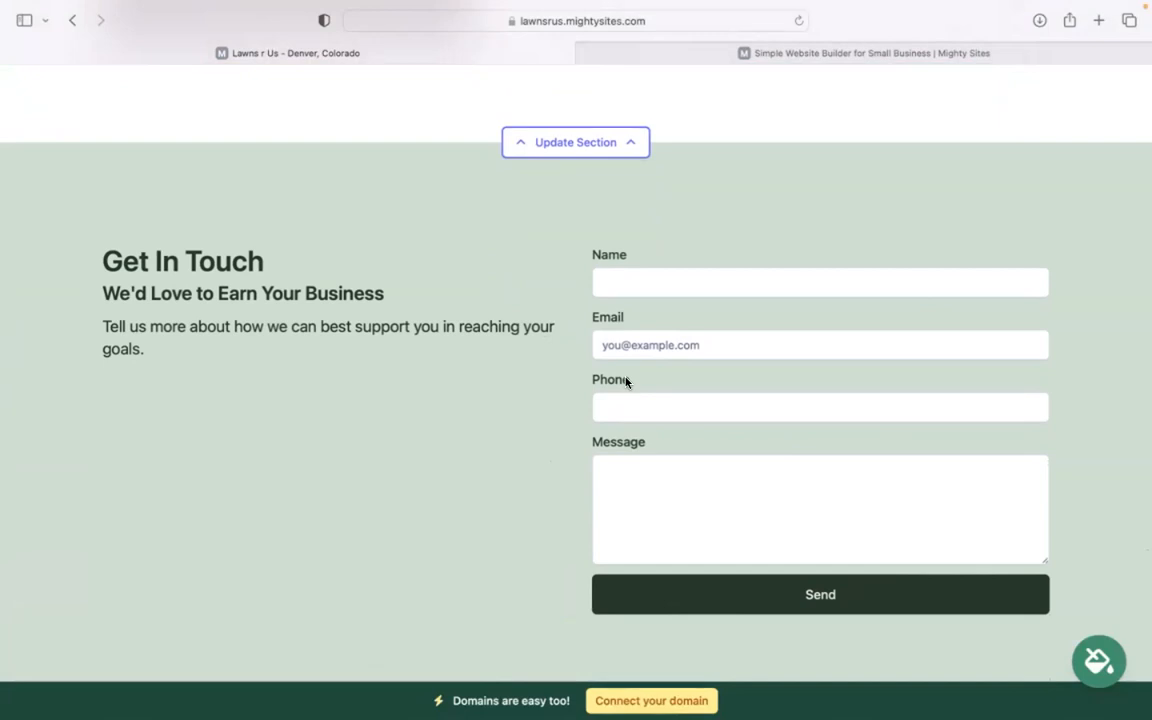
{"action": "scroll", "coordinate": [576, 380], "scroll_direction": "down", "scroll_amount": 5}
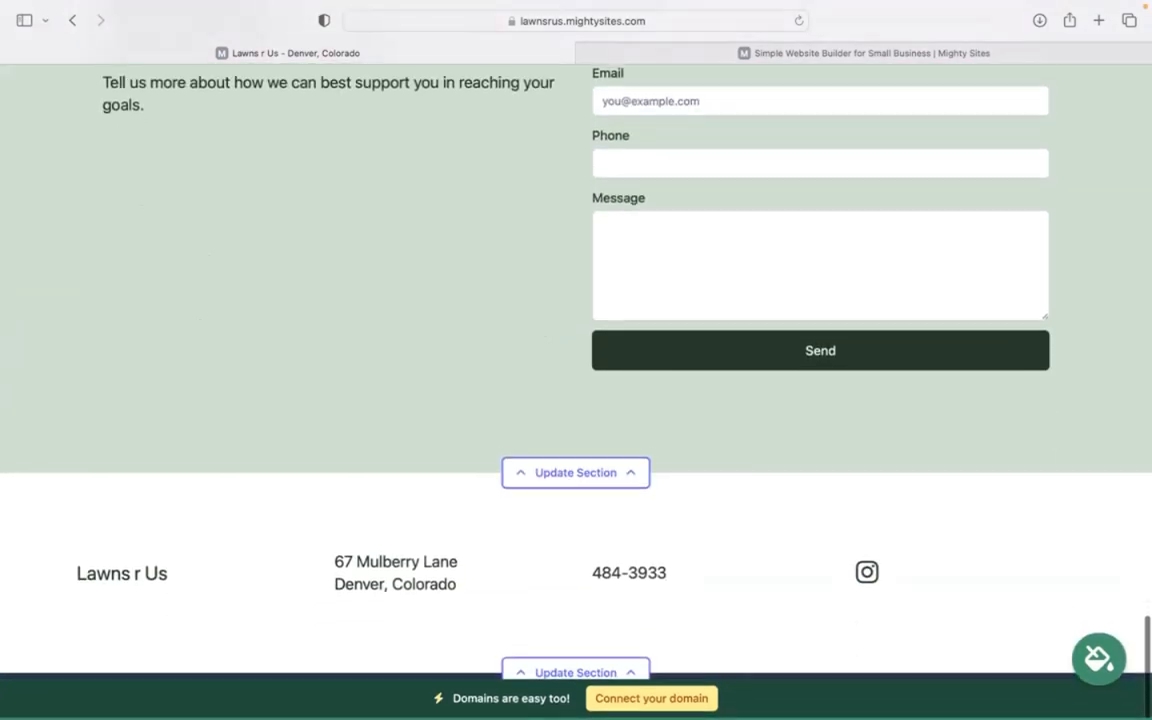
{"action": "scroll", "coordinate": [576, 380], "scroll_direction": "up", "scroll_amount": 5}
{"action": "scroll", "coordinate": [576, 380], "scroll_direction": "up", "scroll_amount": 5}
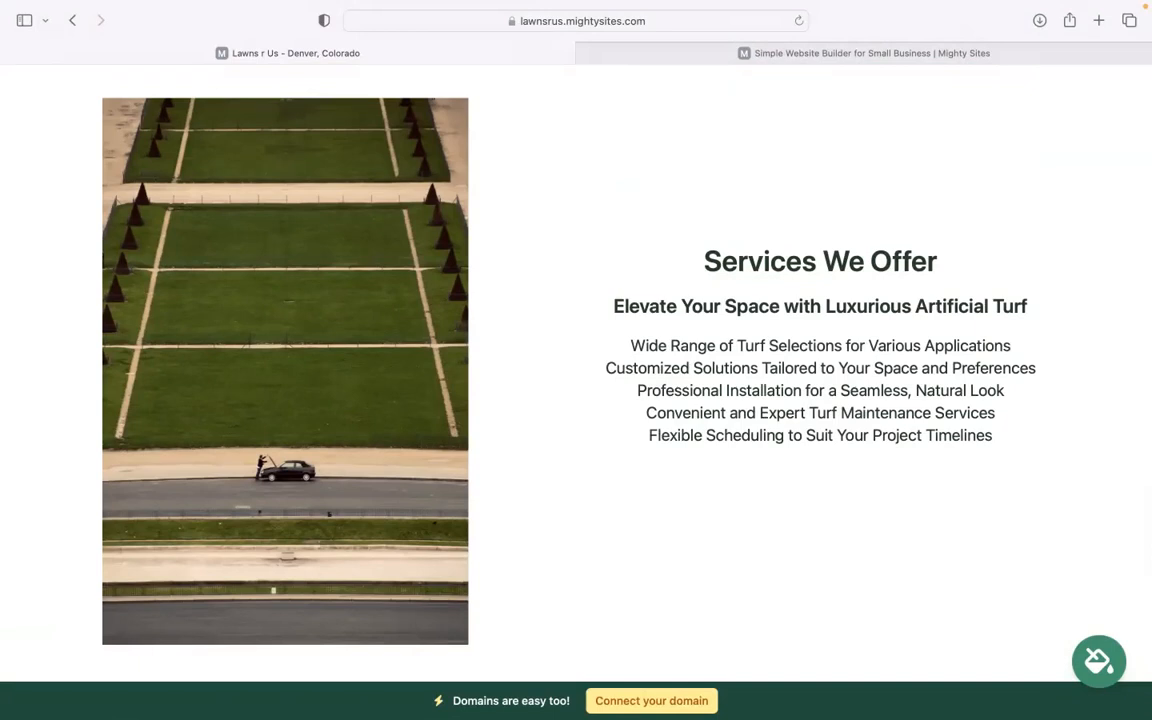
{"action": "scroll", "coordinate": [665, 640], "scroll_direction": "up", "scroll_amount": 3}
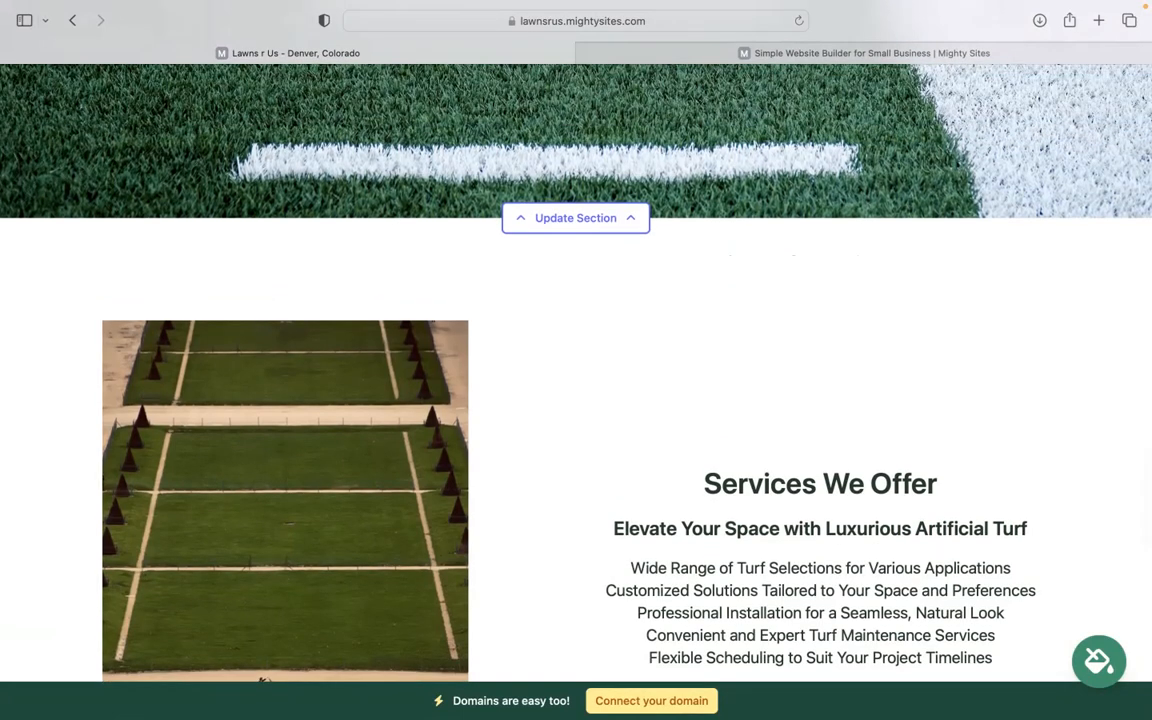
{"action": "scroll", "coordinate": [576, 400], "scroll_direction": "up", "scroll_amount": 5}
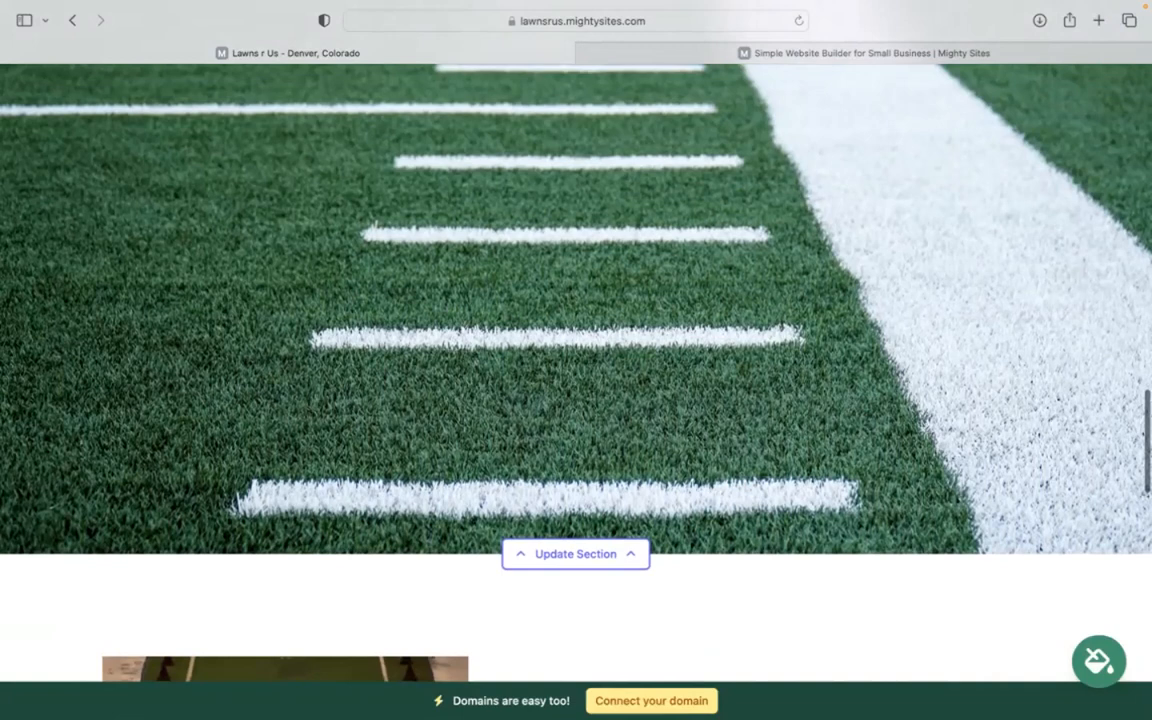
{"action": "scroll", "coordinate": [576, 360], "scroll_direction": "up", "scroll_amount": 5}
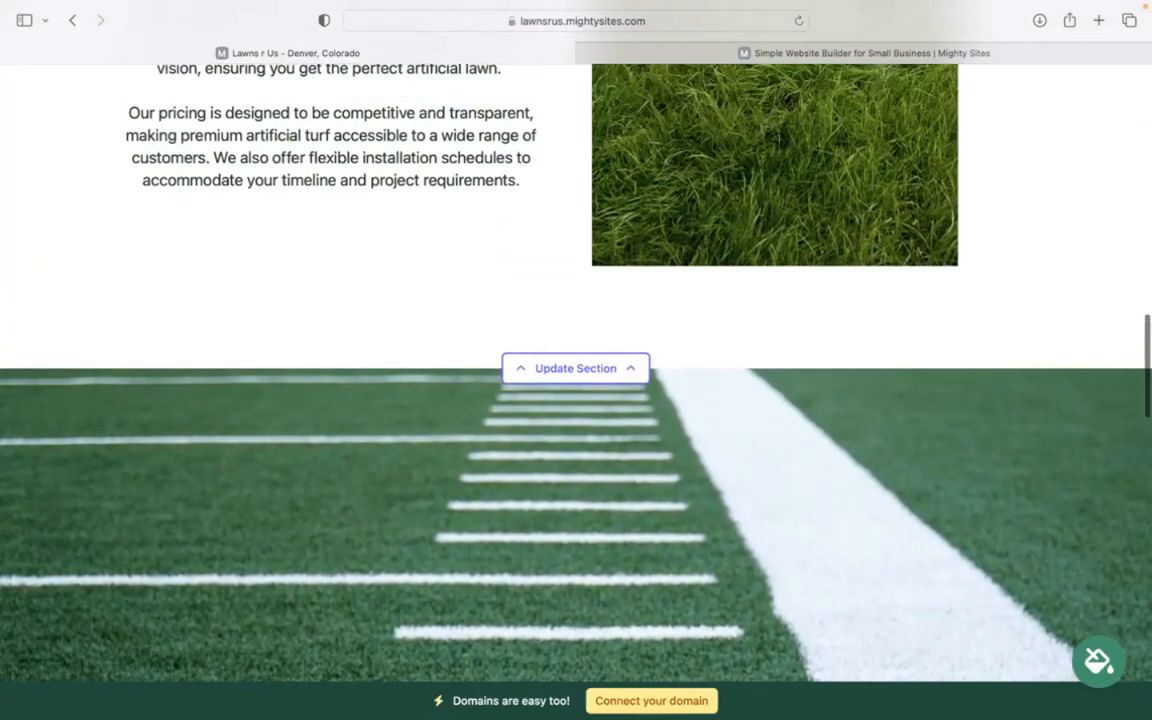
{"action": "scroll", "coordinate": [576, 360], "scroll_direction": "up", "scroll_amount": 6}
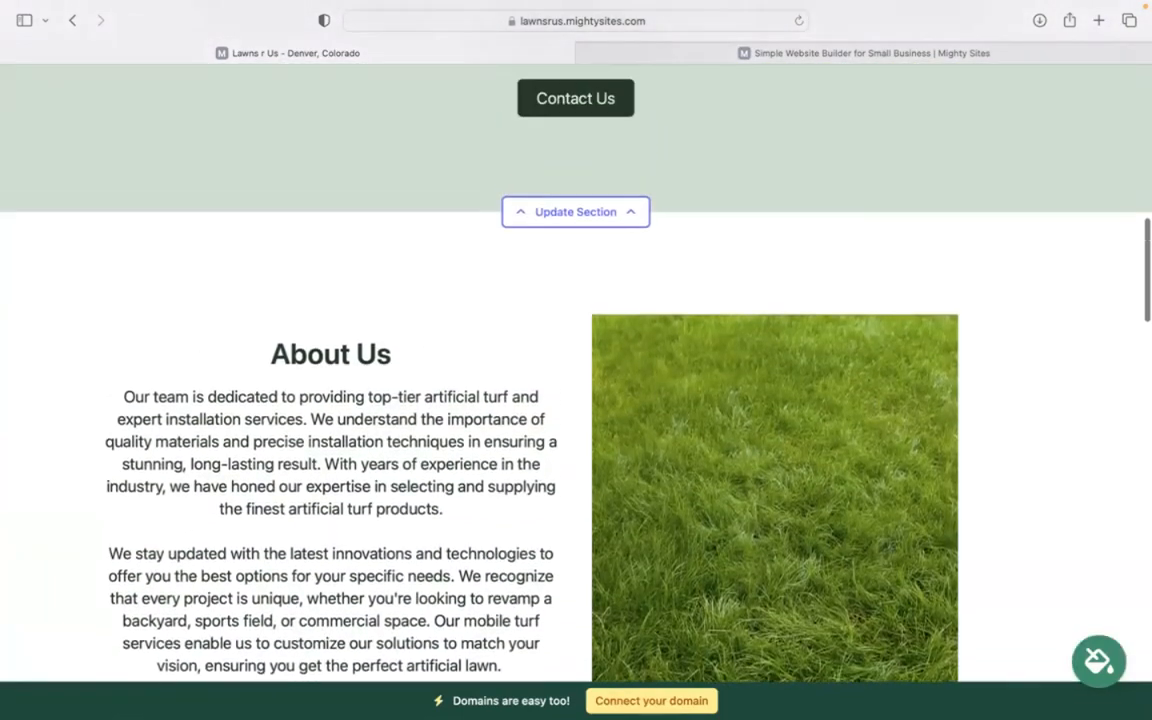
{"action": "scroll", "coordinate": [576, 360], "scroll_direction": "up", "scroll_amount": 2}
{"action": "scroll", "coordinate": [576, 360], "scroll_direction": "up", "scroll_amount": 3}
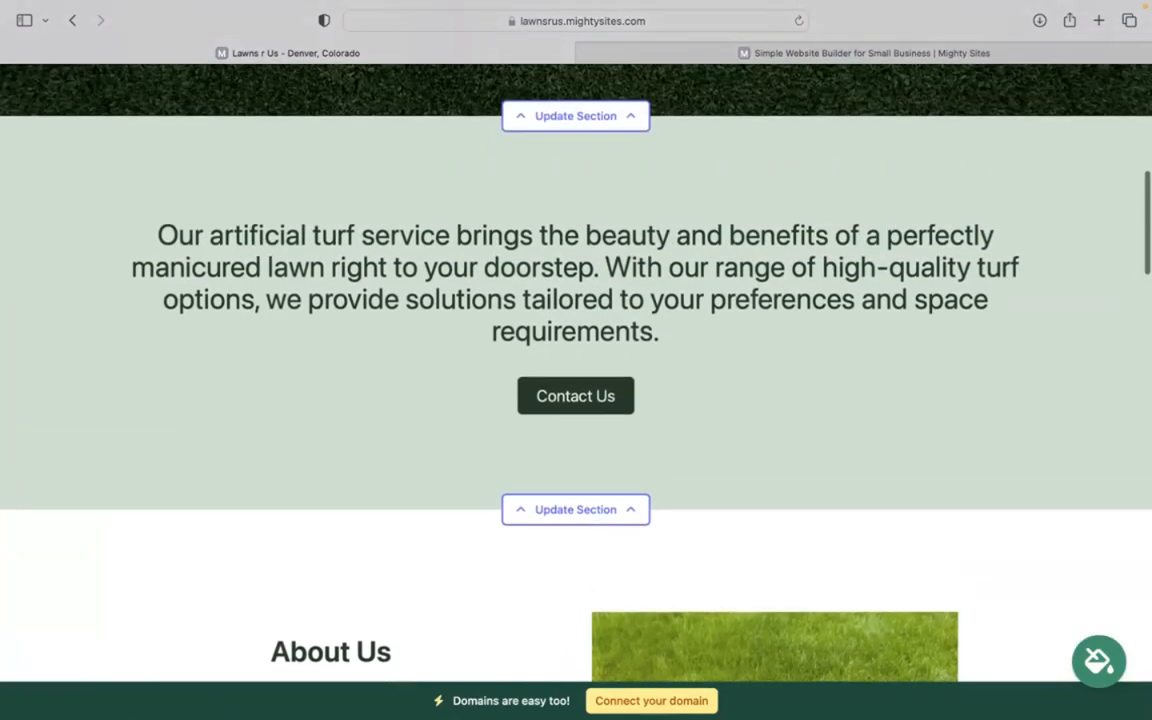
{"action": "scroll", "coordinate": [576, 360], "scroll_direction": "up", "scroll_amount": 7}
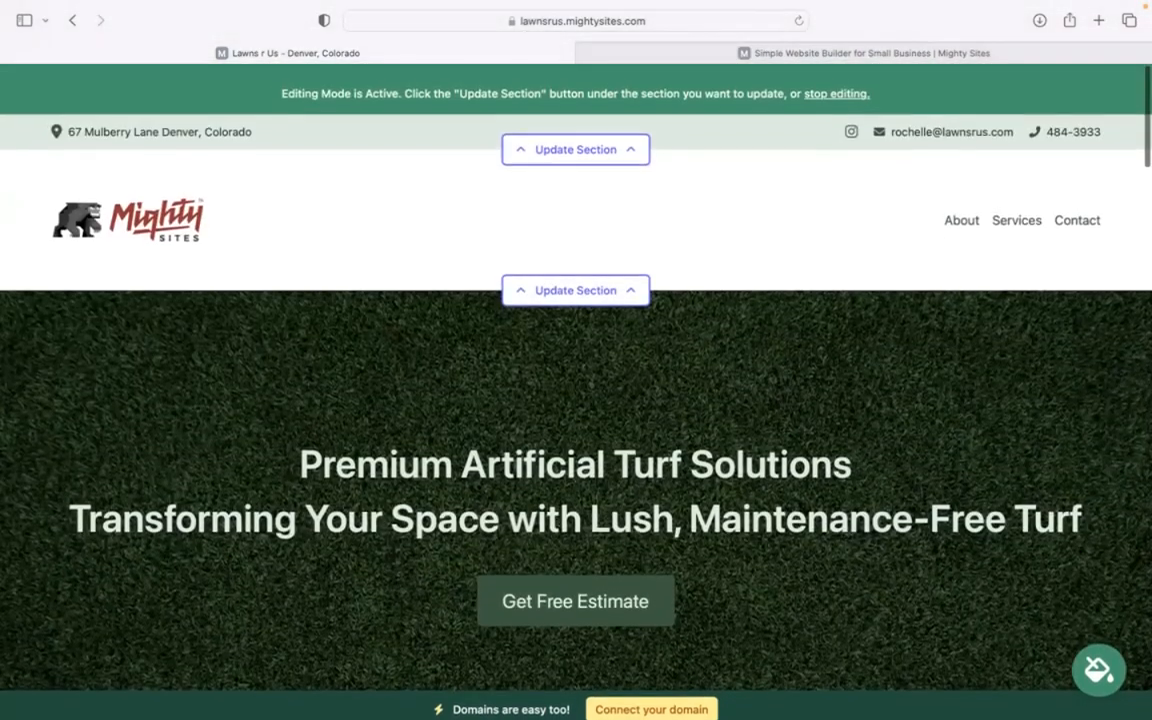